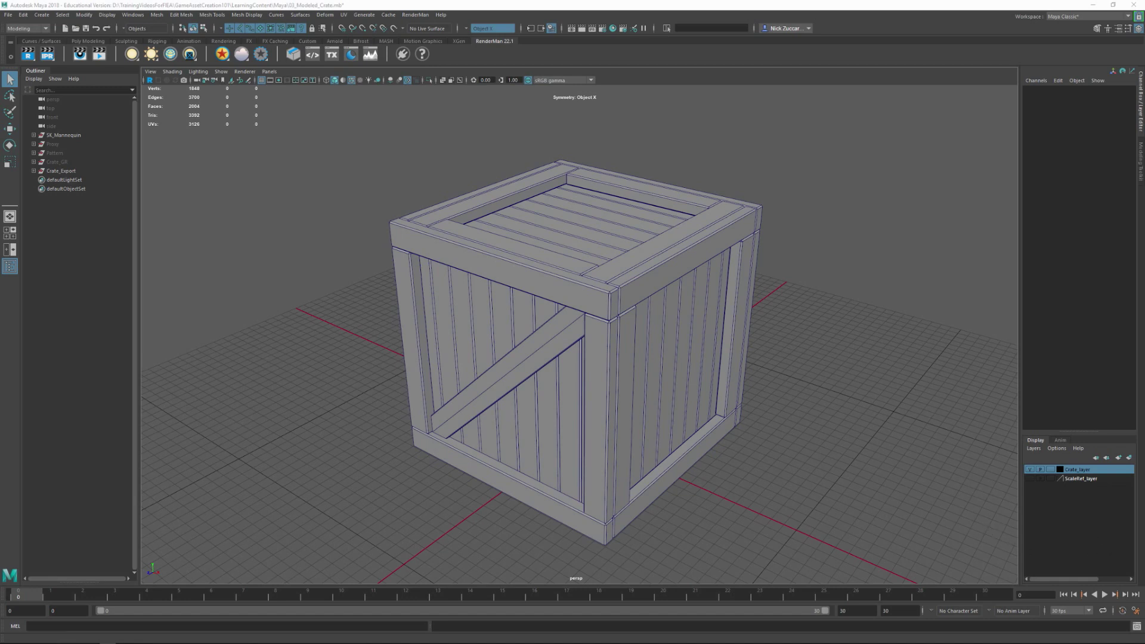
Inspect Crate_Export's body and lid meshes, test-lifting the lid and undoing the move
{"action": "left_click", "coordinate": [57, 172]}
{"action": "left_click", "coordinate": [34, 171]}
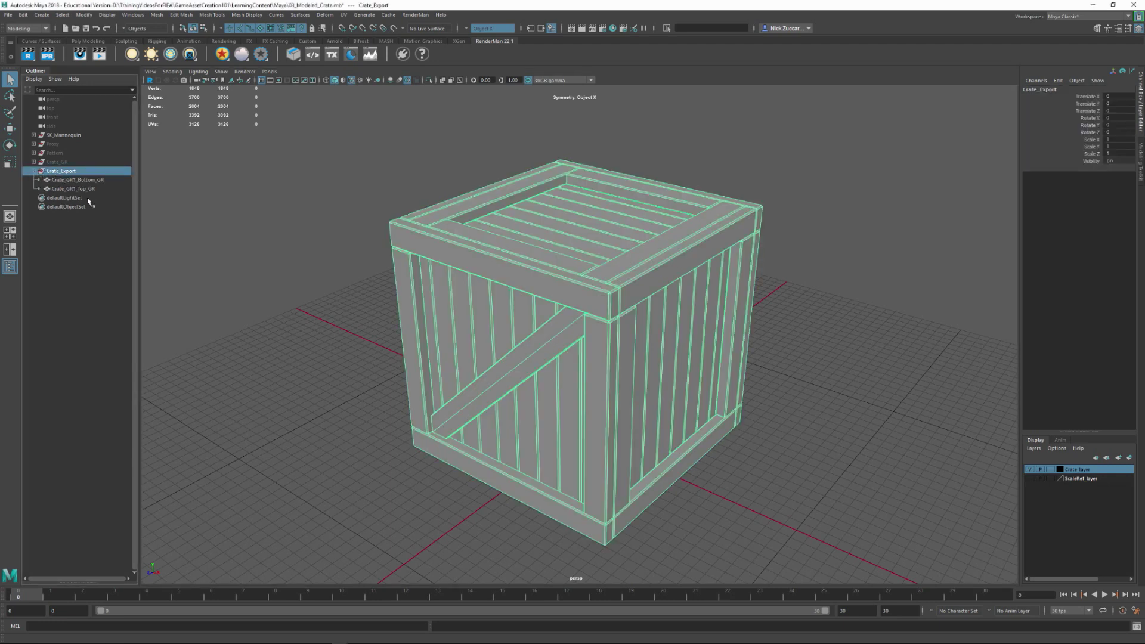
{"action": "left_click", "coordinate": [78, 180]}
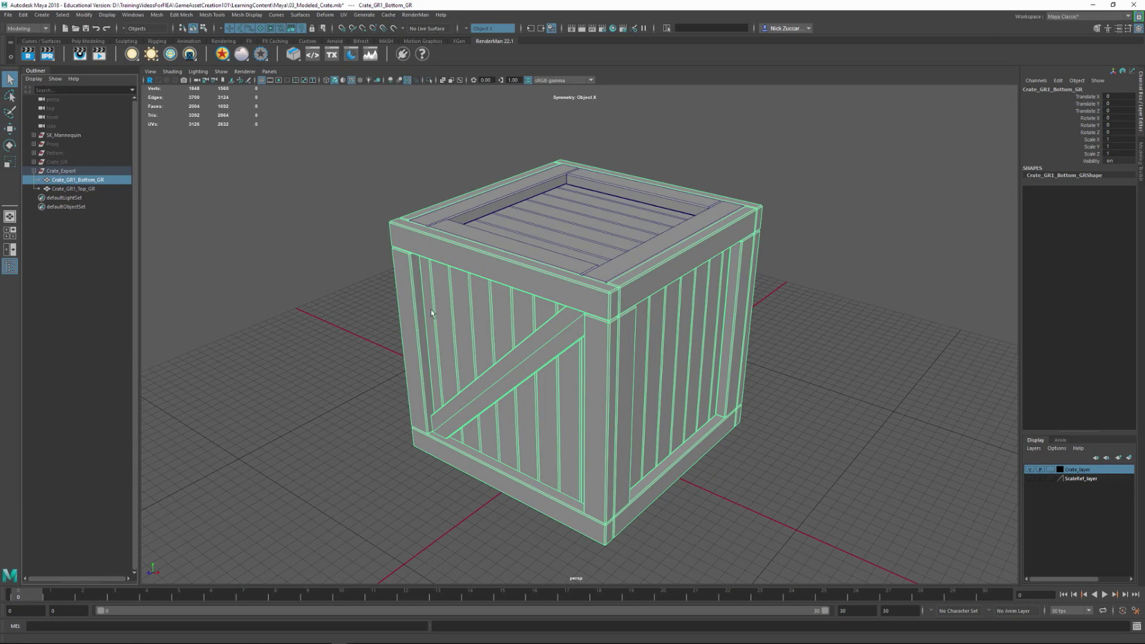
{"action": "left_click", "coordinate": [91, 189]}
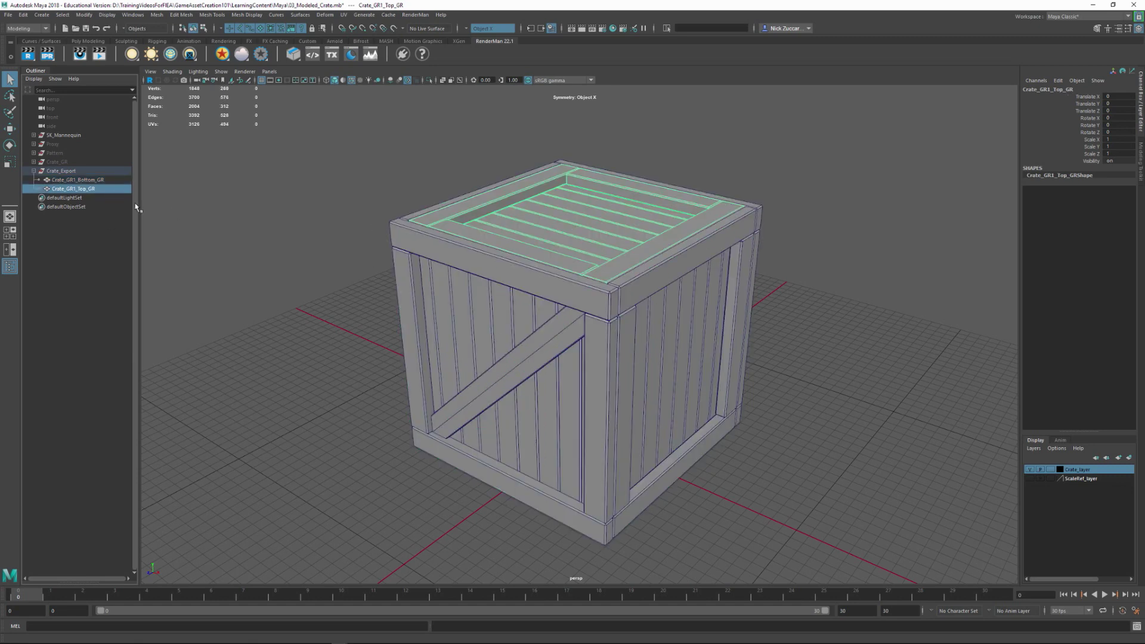
{"action": "key", "text": "w"}
{"action": "left_click_drag", "start_coordinate": [583, 109], "coordinate": [500, 285]}
{"action": "key", "text": "ctrl+z"}
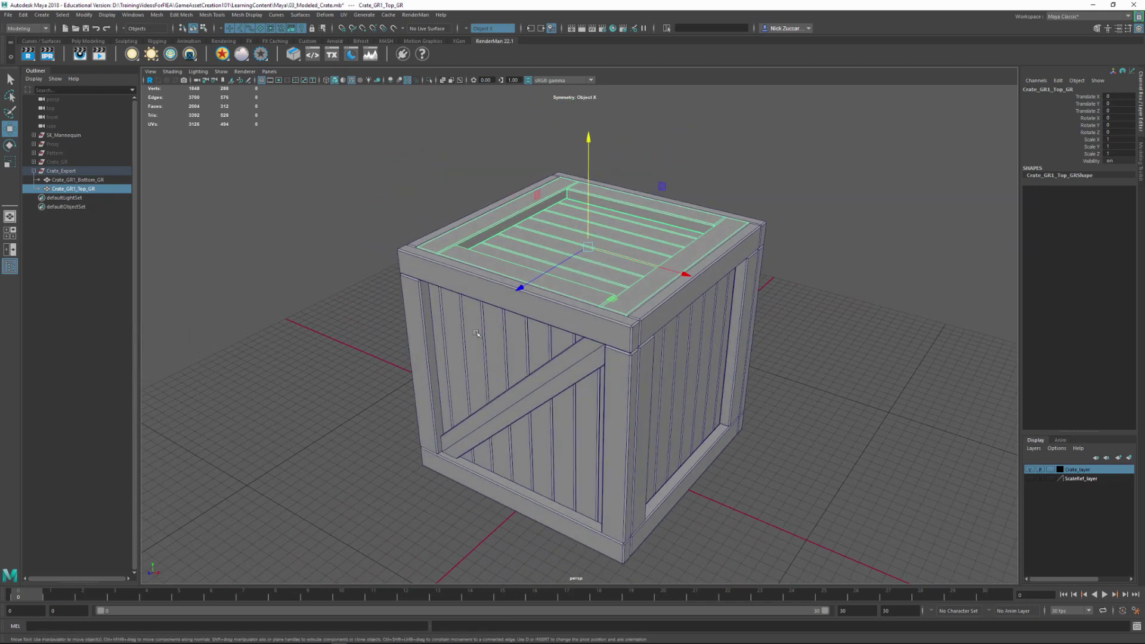
Hide the Crate_Export crate and unhide the Crate_GR group
{"action": "left_click", "coordinate": [34, 171]}
{"action": "left_click", "coordinate": [55, 173]}
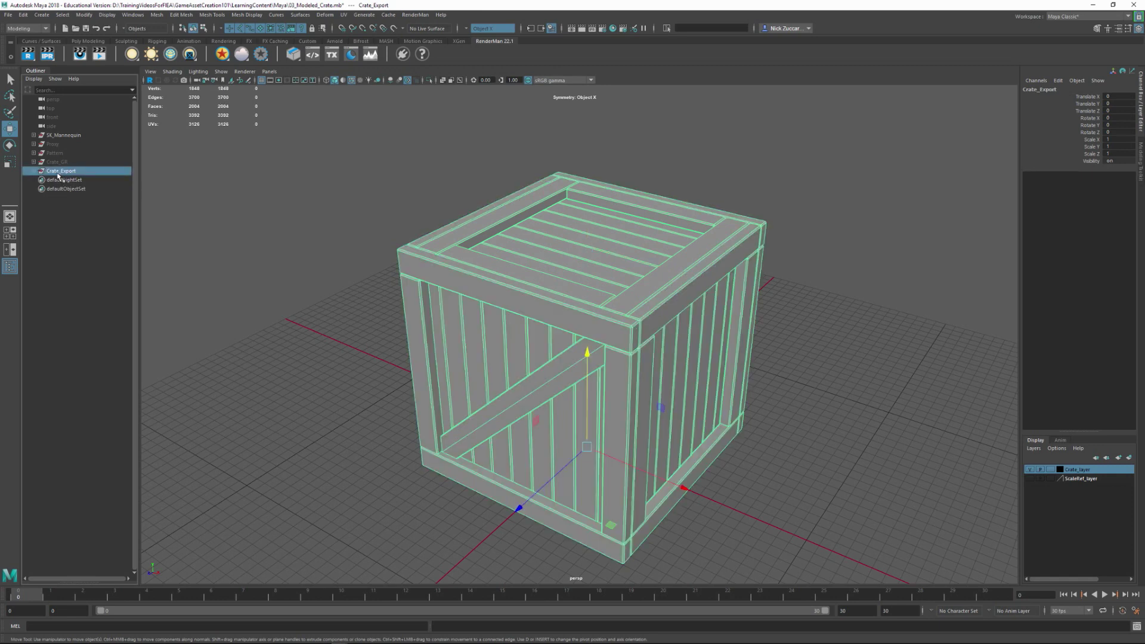
{"action": "key", "text": "ctrl+h"}
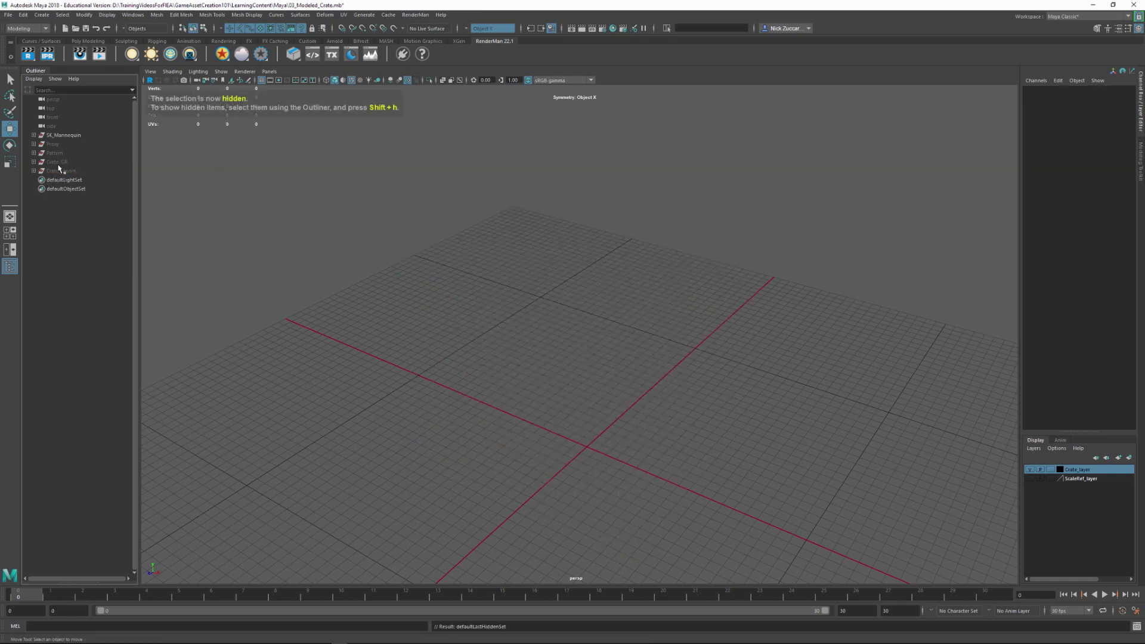
{"action": "left_click", "coordinate": [58, 163]}
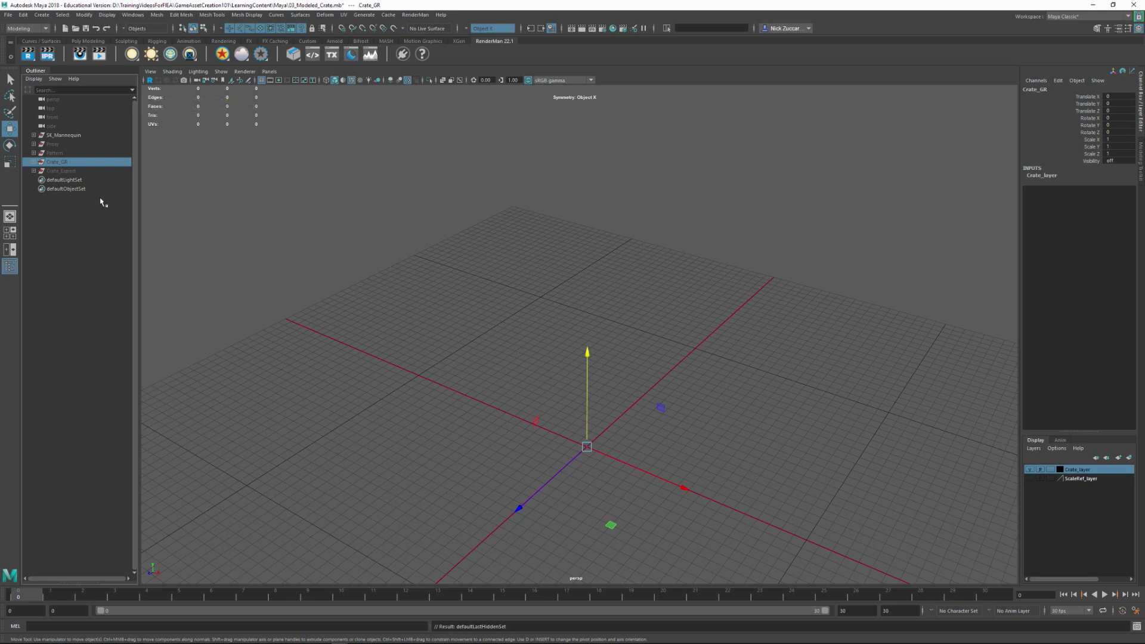
{"action": "key", "text": "shift+h"}
Expand Crate_GR to check its Bottom, Top, Right and Front part groups, then select the whole group
{"action": "left_click", "coordinate": [34, 161]}
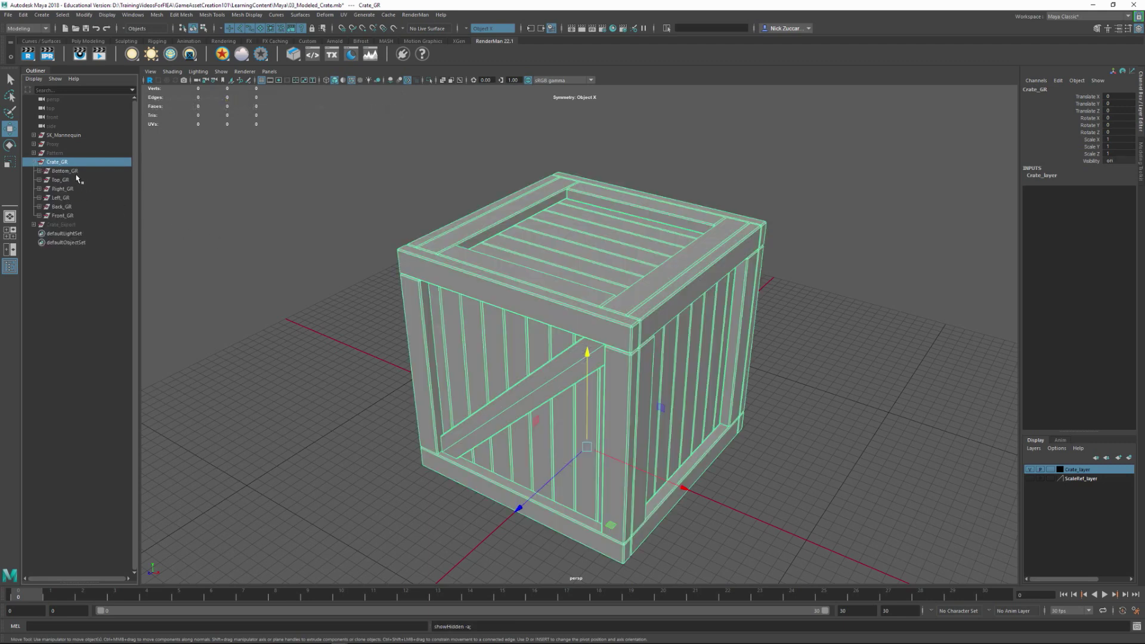
{"action": "left_click", "coordinate": [65, 172]}
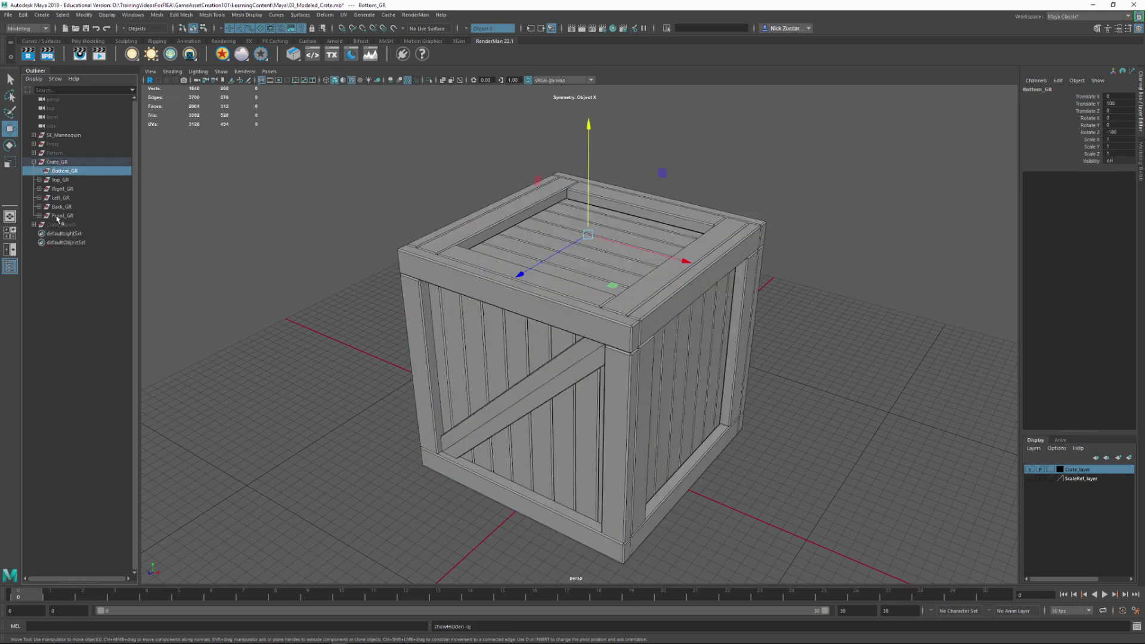
{"action": "left_click", "coordinate": [63, 180]}
{"action": "left_click", "coordinate": [62, 189]}
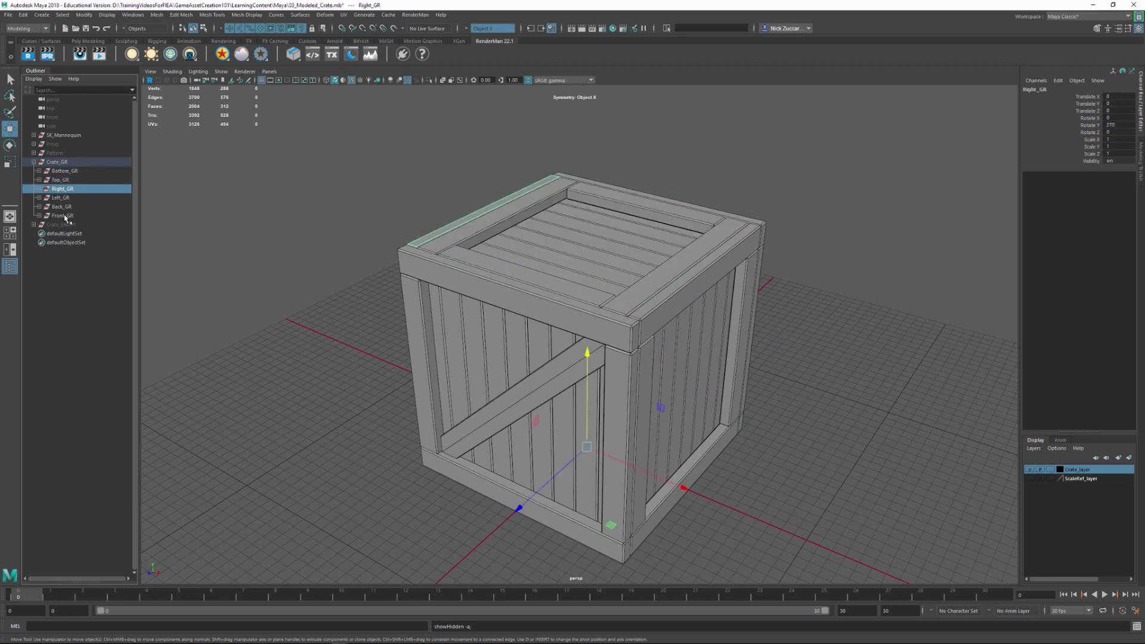
{"action": "left_click", "coordinate": [63, 216]}
{"action": "left_click", "coordinate": [57, 162]}
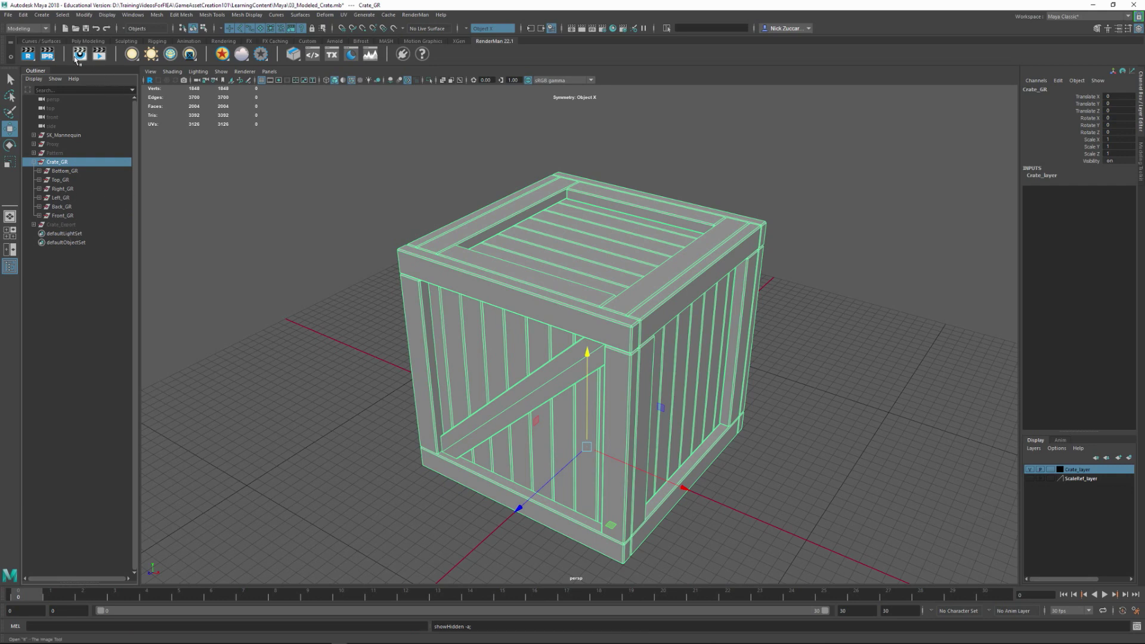
Duplicate Crate_GR to create Crate_GR2, then reselect the original Crate_GR
{"action": "left_click", "coordinate": [24, 15]}
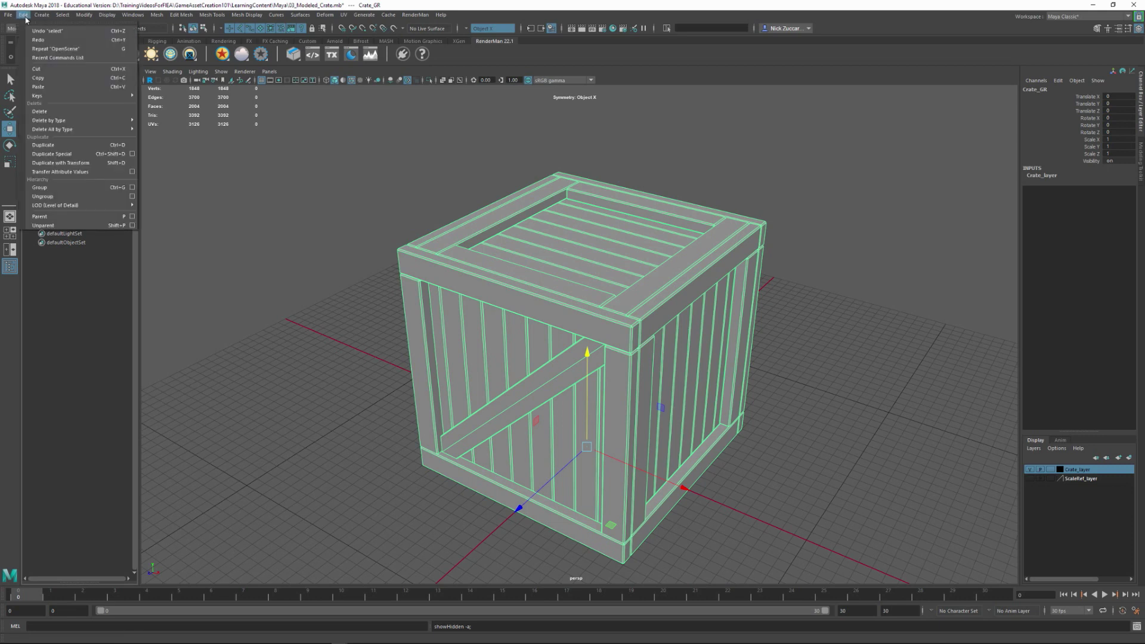
{"action": "left_click", "coordinate": [64, 145]}
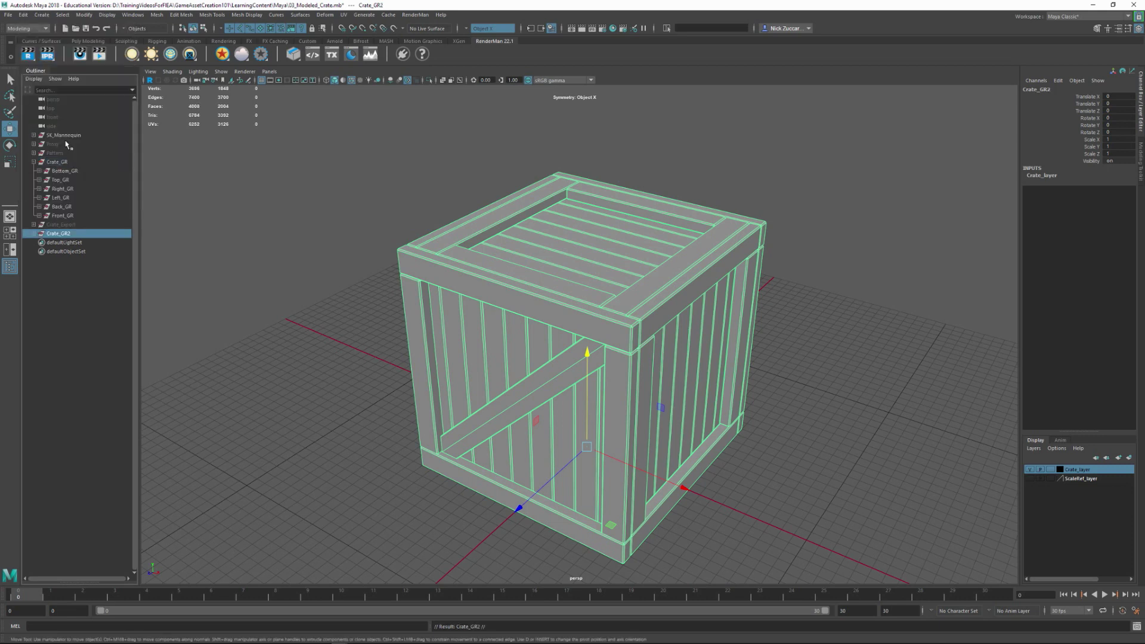
{"action": "left_click", "coordinate": [60, 162]}
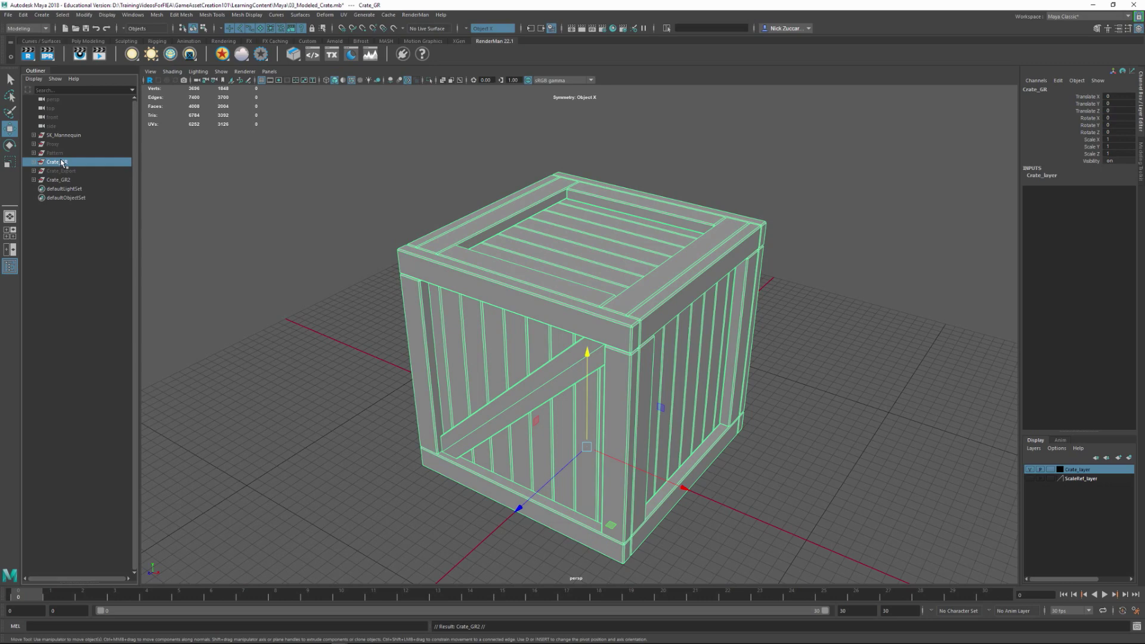
Hide the original Crate_GR and expand Crate_GR2 to view its six parts
{"action": "key", "text": "ctrl+h"}
{"action": "left_click", "coordinate": [34, 180]}
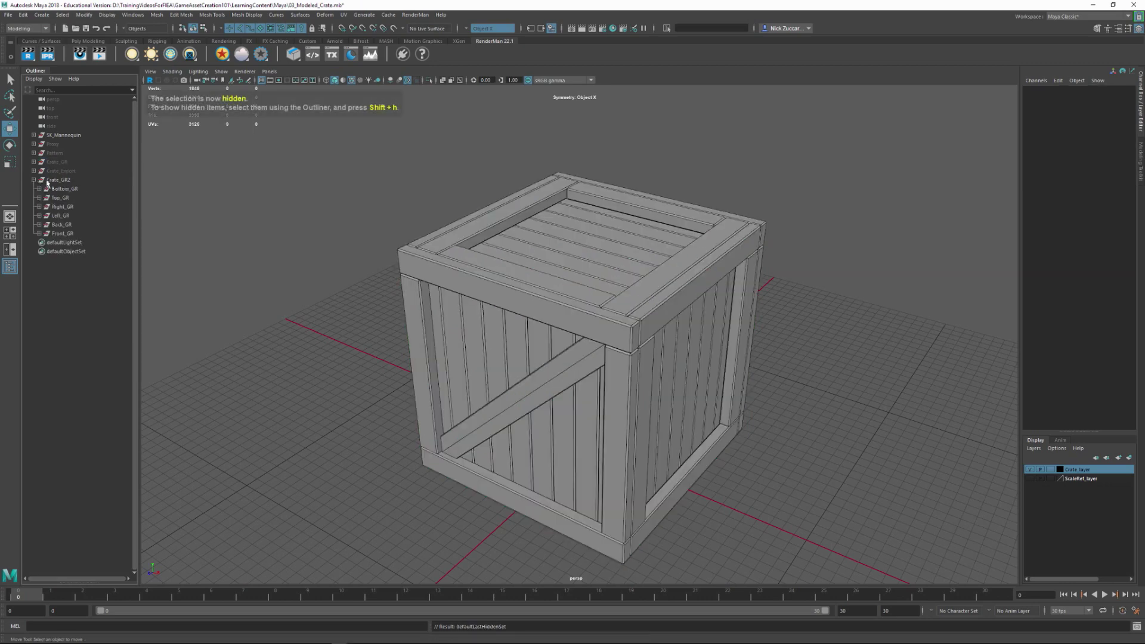
{"action": "left_click", "coordinate": [66, 189]}
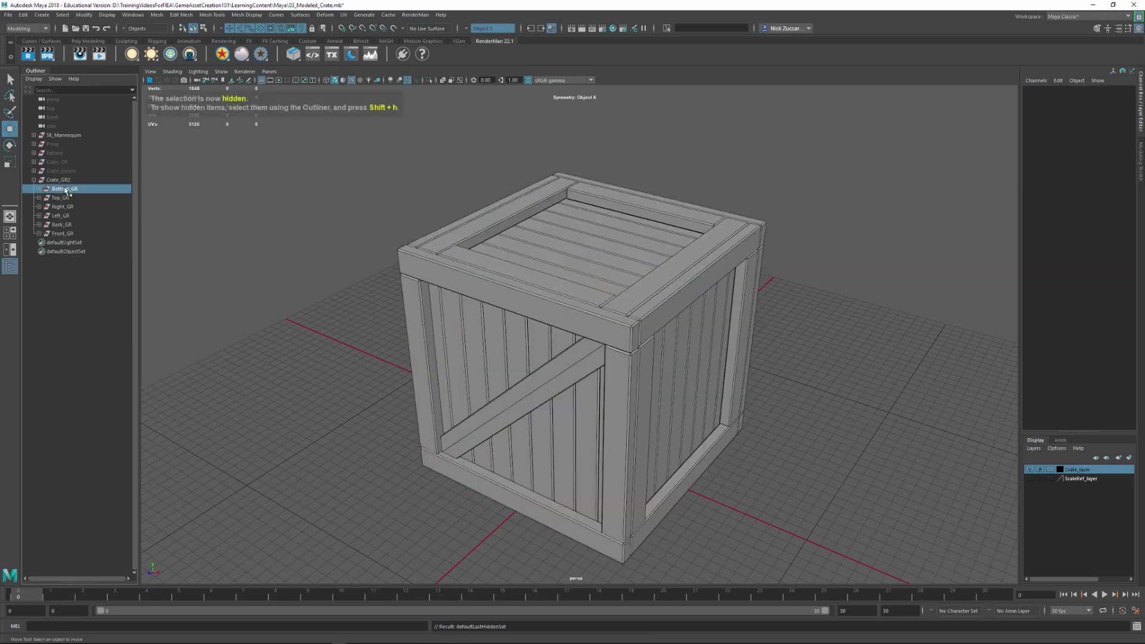
{"action": "left_click", "coordinate": [62, 234]}
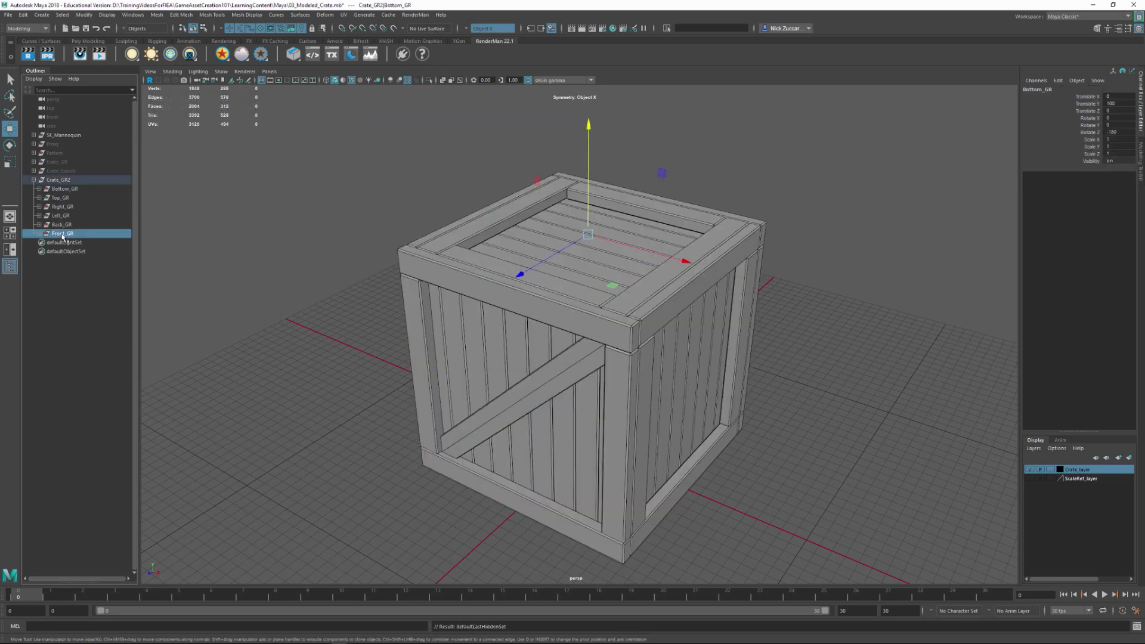
{"action": "left_click", "coordinate": [65, 199]}
Combine the copy's Bottom, Right, Left, Back and Front parts into one mesh
{"action": "left_click", "coordinate": [65, 189]}
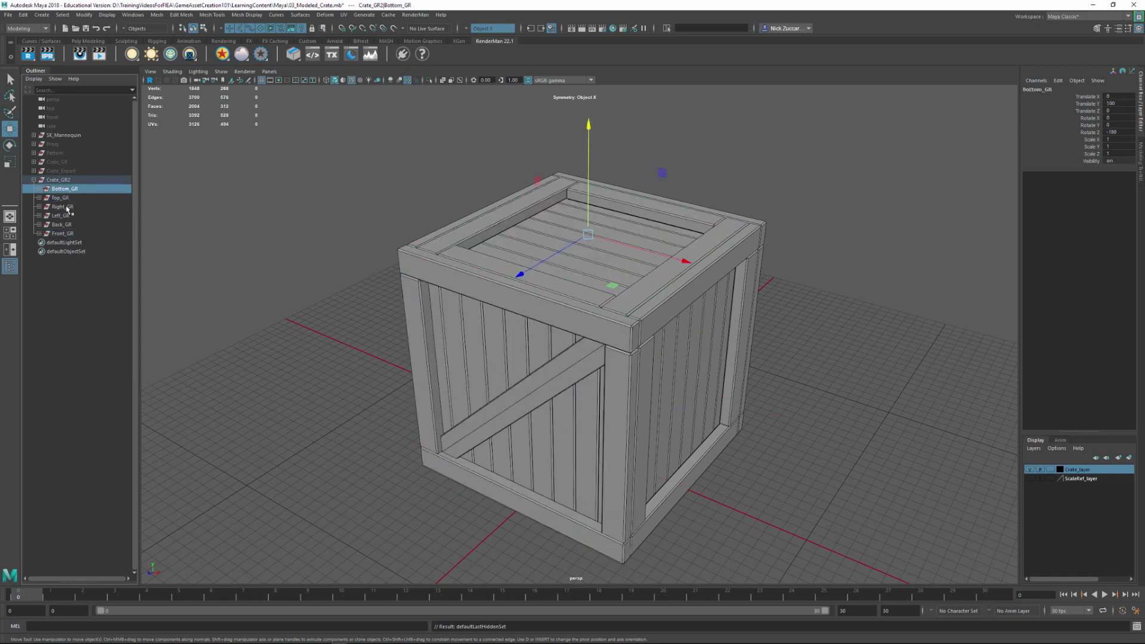
{"action": "left_click", "coordinate": [63, 207], "text": "ctrl"}
{"action": "left_click", "coordinate": [63, 216], "text": "ctrl"}
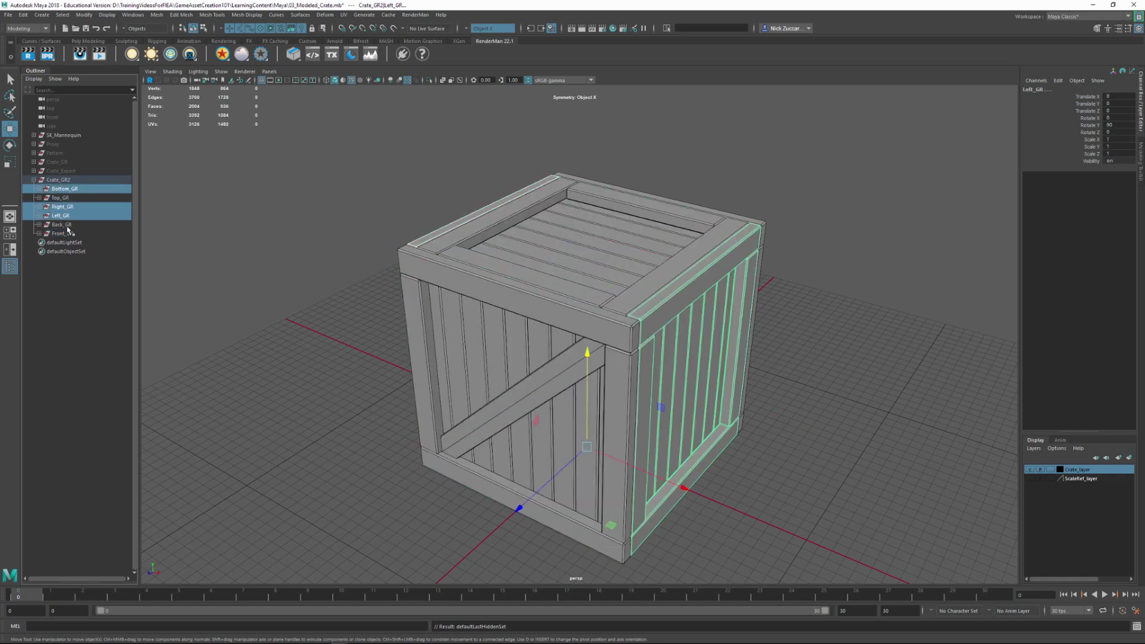
{"action": "left_click", "coordinate": [62, 225], "text": "ctrl"}
{"action": "left_click", "coordinate": [62, 234], "text": "ctrl"}
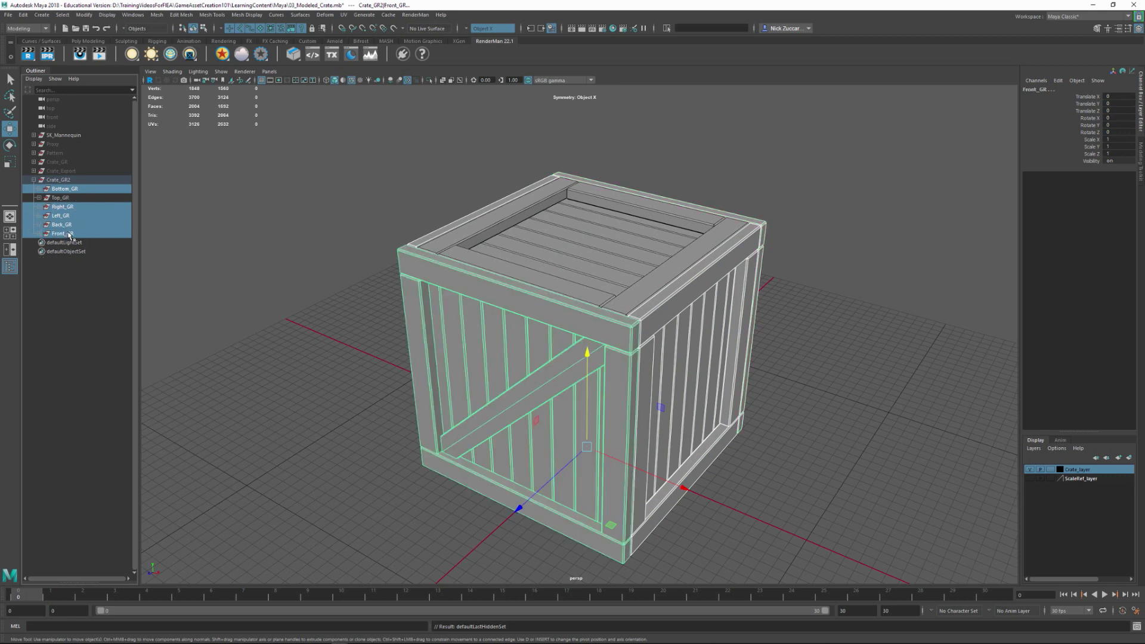
{"action": "left_click", "coordinate": [156, 14]}
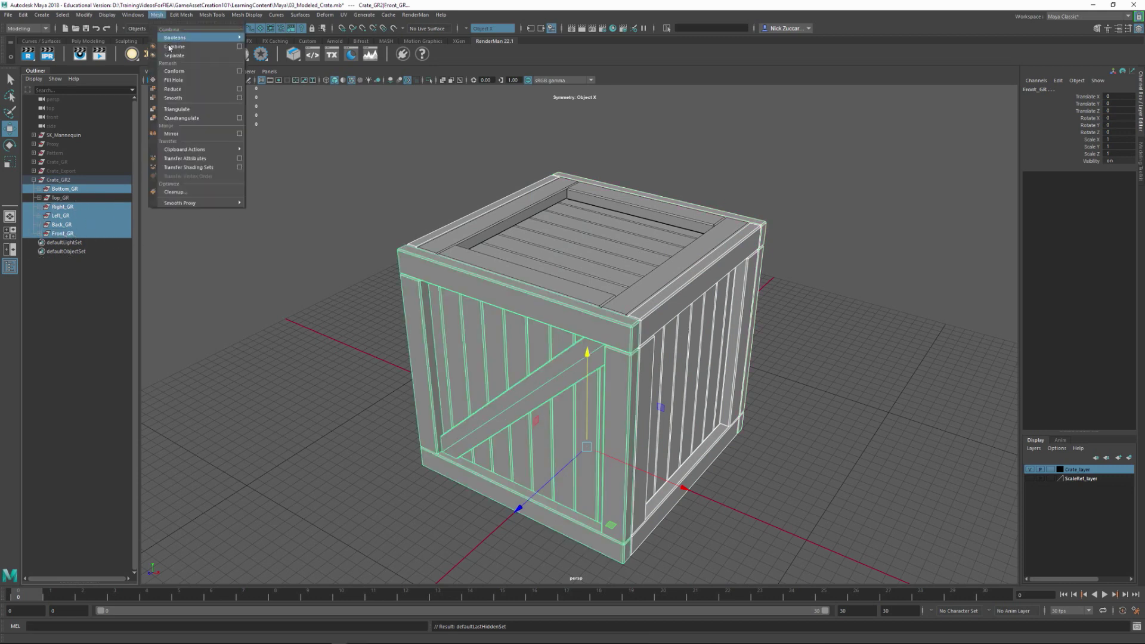
{"action": "left_click", "coordinate": [173, 47]}
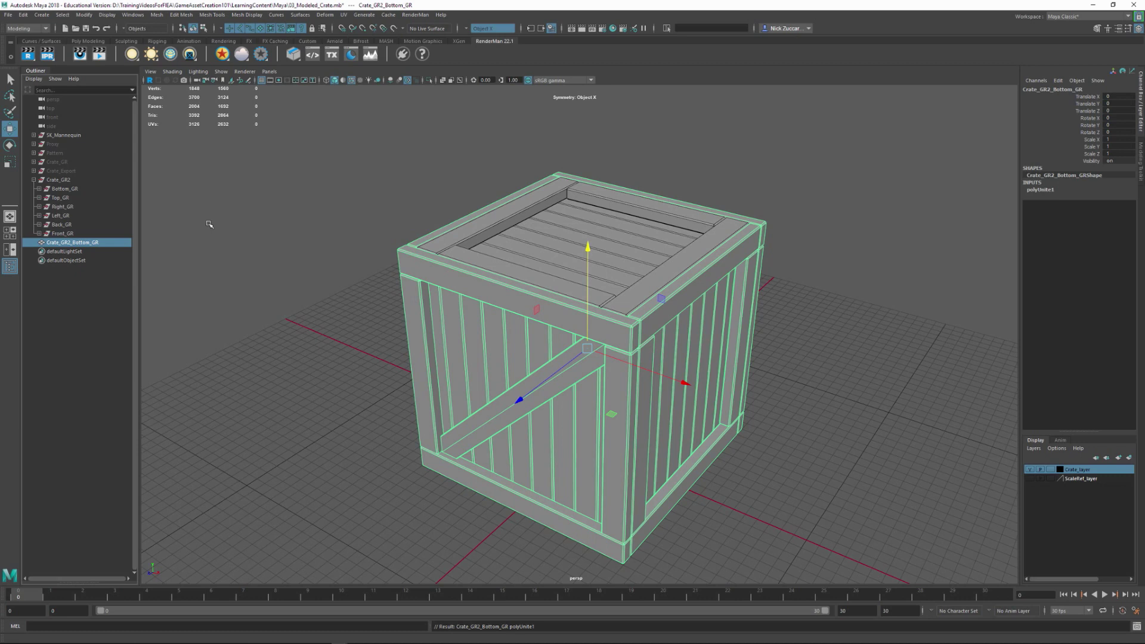
Delete the construction history of Crate_GR2_Bottom_GR
{"action": "key", "text": "alt+shift+d"}
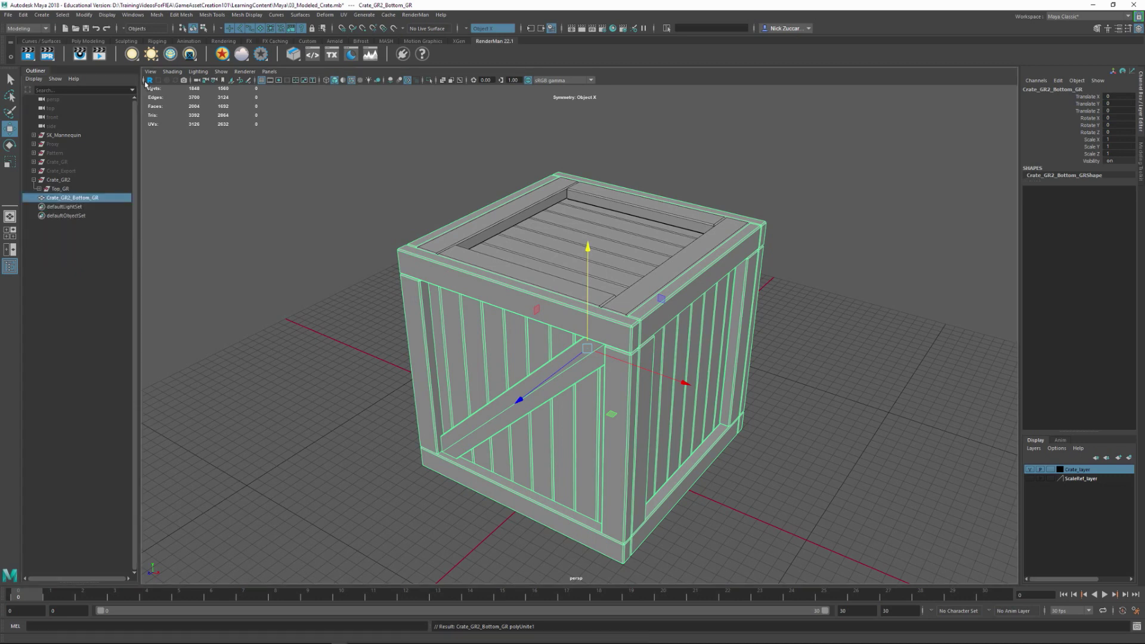
{"action": "left_click", "coordinate": [23, 15]}
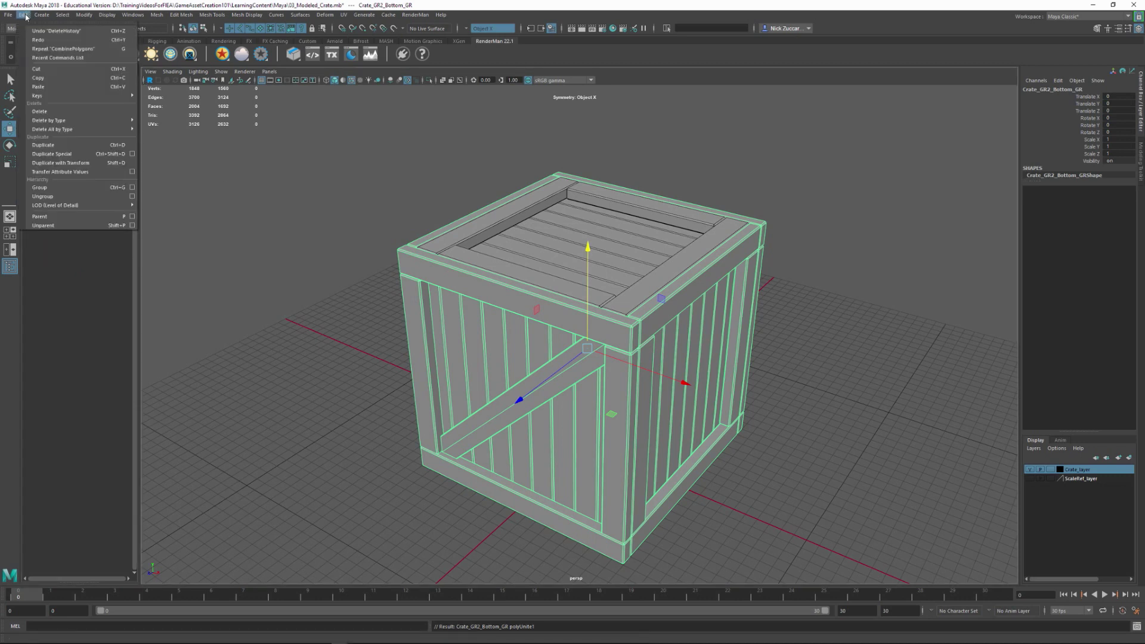
{"action": "mouse_move", "coordinate": [107, 120]}
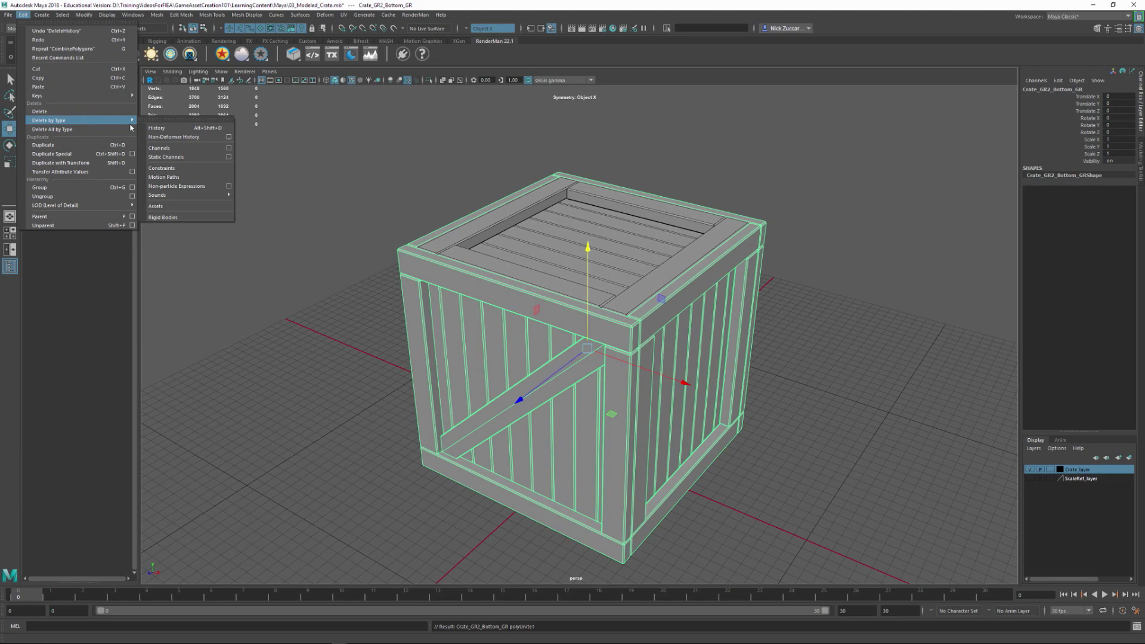
{"action": "left_click", "coordinate": [160, 128]}
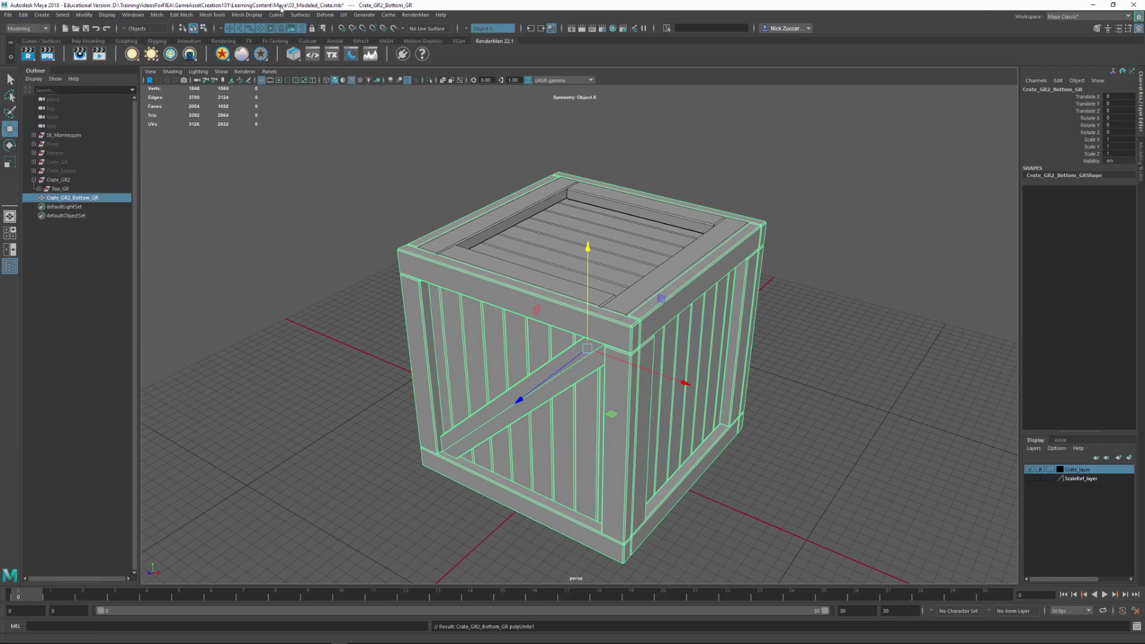
Combine Top_GR into one lid mesh, clear its history, then select both body and lid meshes
{"action": "left_click", "coordinate": [60, 189]}
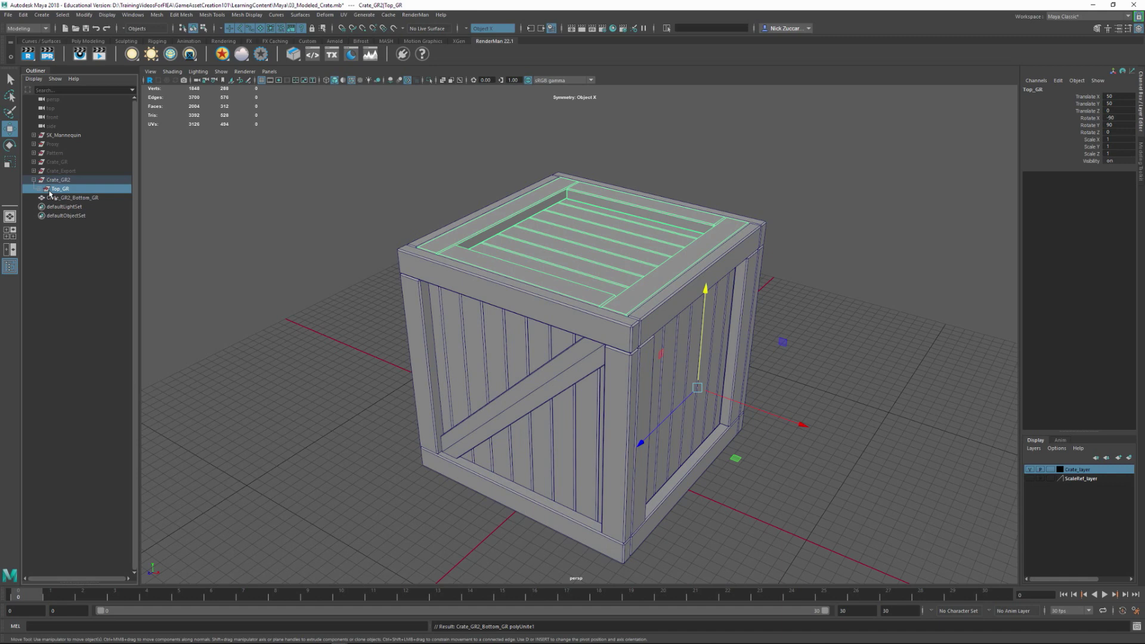
{"action": "left_click", "coordinate": [156, 14]}
{"action": "left_click", "coordinate": [174, 47]}
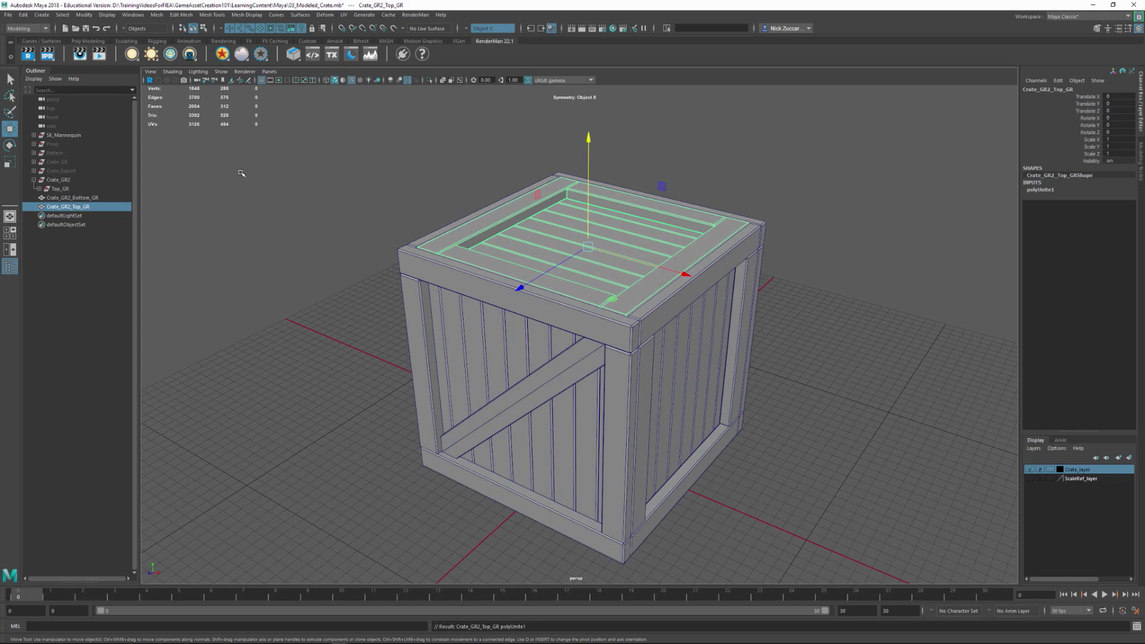
{"action": "key", "text": "alt+shift+d"}
{"action": "left_click", "coordinate": [23, 14]}
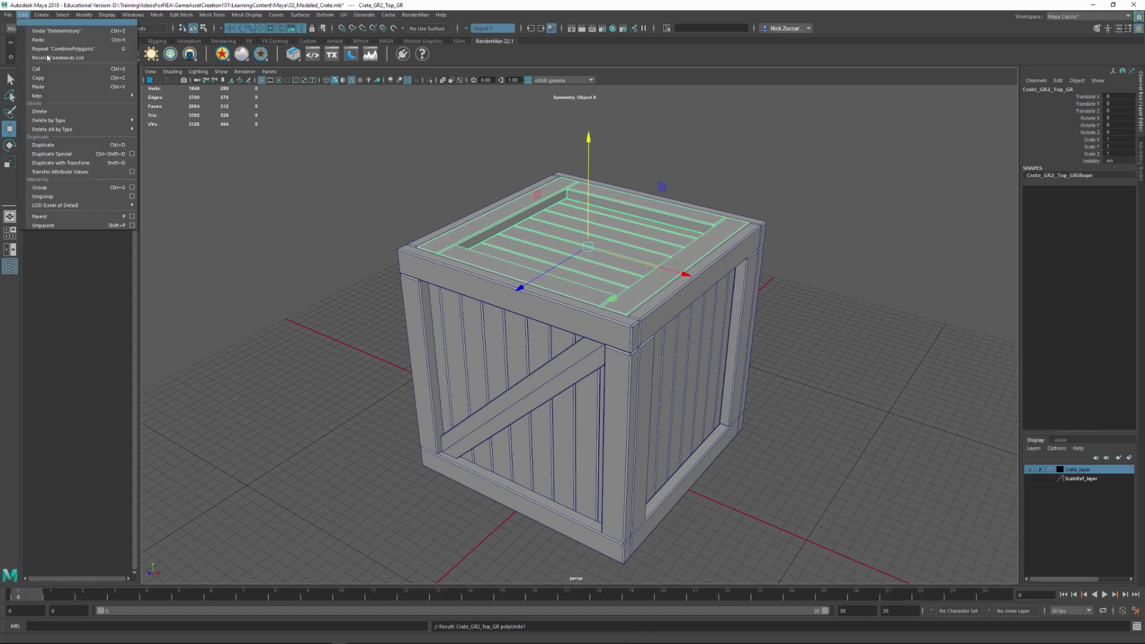
{"action": "mouse_move", "coordinate": [78, 120]}
{"action": "left_click", "coordinate": [182, 128]}
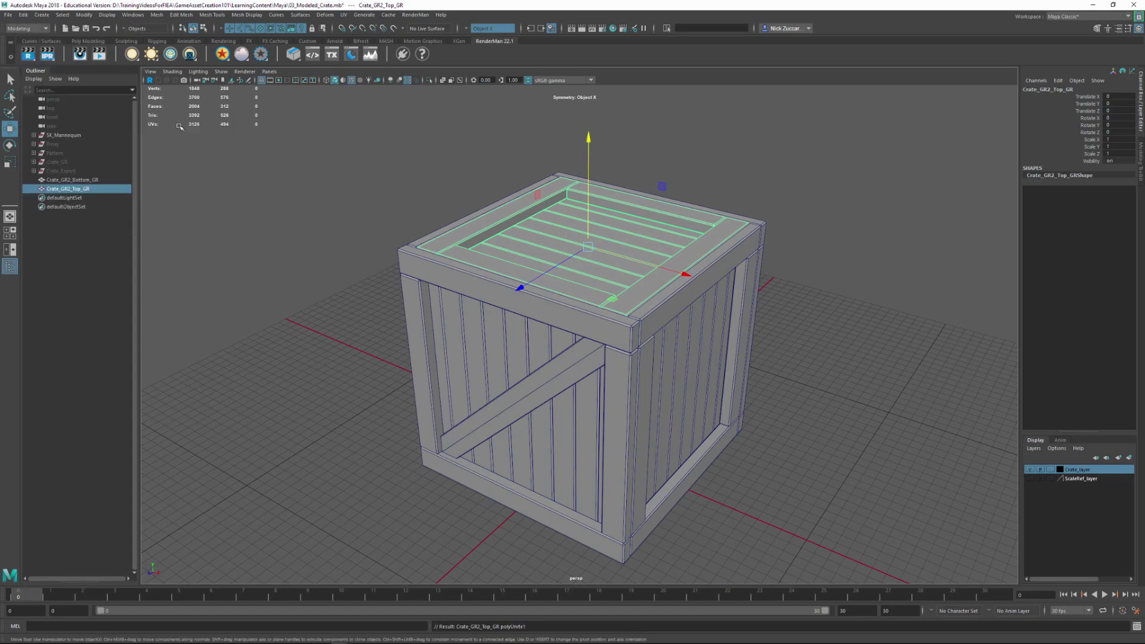
{"action": "left_click", "coordinate": [77, 180]}
{"action": "left_click", "coordinate": [69, 189], "text": "shift"}
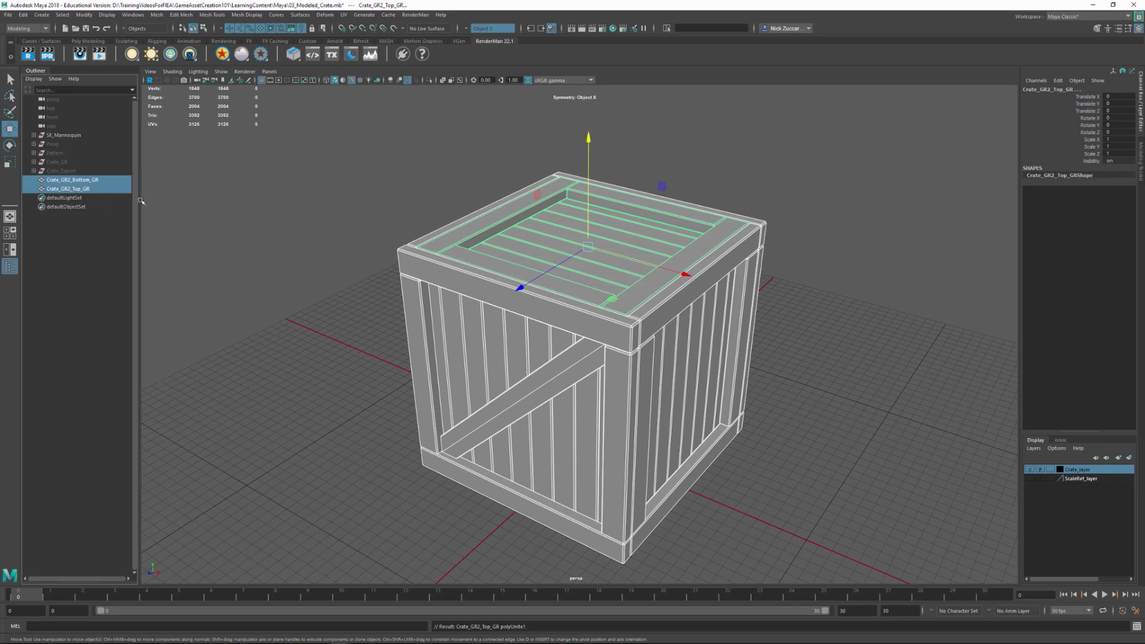
Group the copied lid and body into group1, then delete group1
{"action": "key", "text": "ctrl+g"}
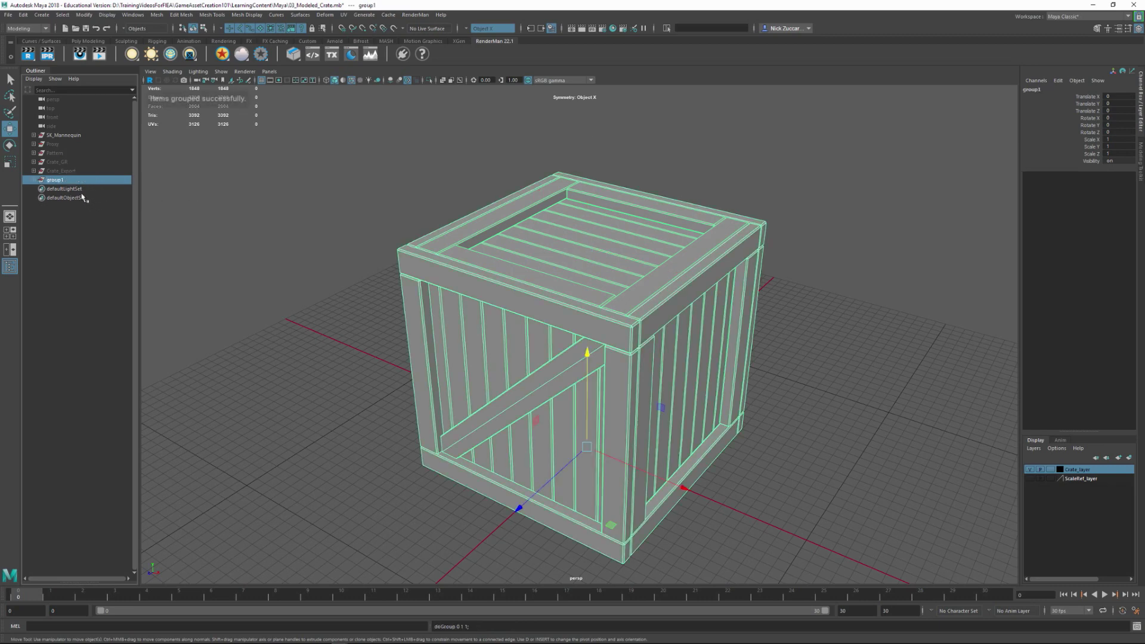
{"action": "left_click", "coordinate": [62, 172]}
{"action": "left_click", "coordinate": [60, 180]}
{"action": "double_click", "coordinate": [60, 181]}
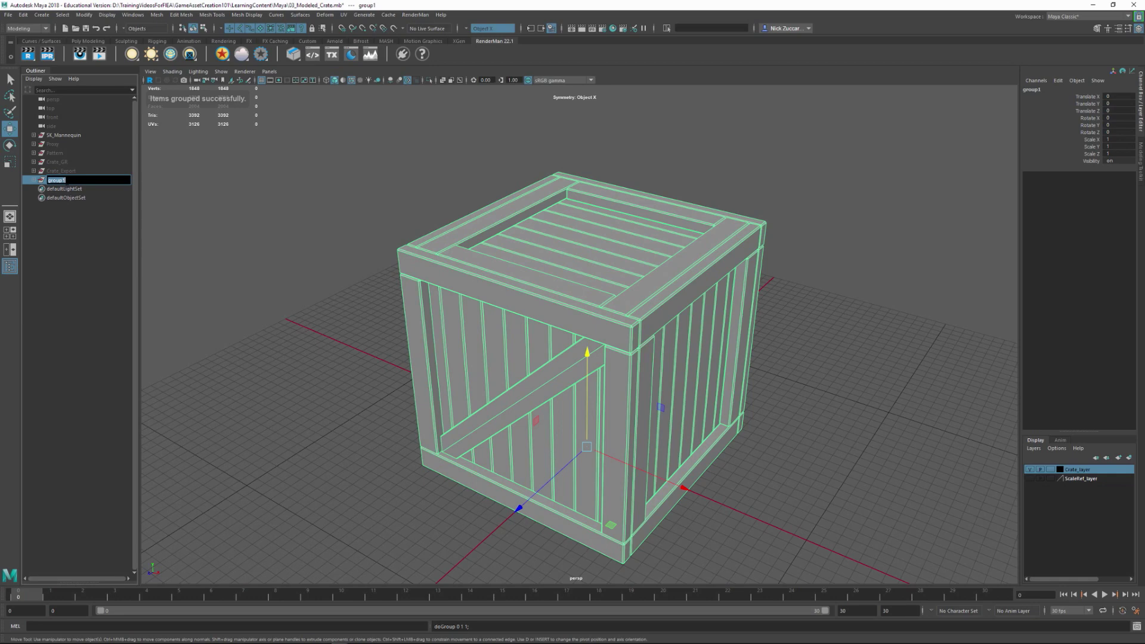
{"action": "left_click", "coordinate": [69, 179]}
{"action": "left_click", "coordinate": [67, 178]}
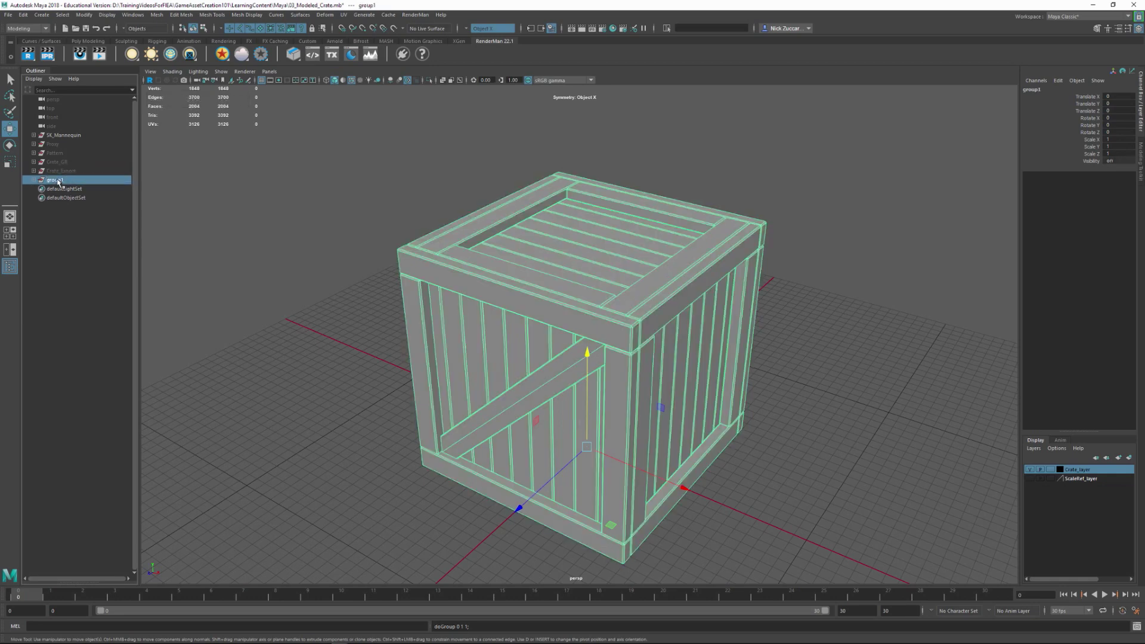
{"action": "key", "text": "Delete"}
Unhide Crate_Export and expand it to show Crate_GR1_Bottom_GR and Crate_GR1_Top_GR
{"action": "left_click", "coordinate": [66, 171]}
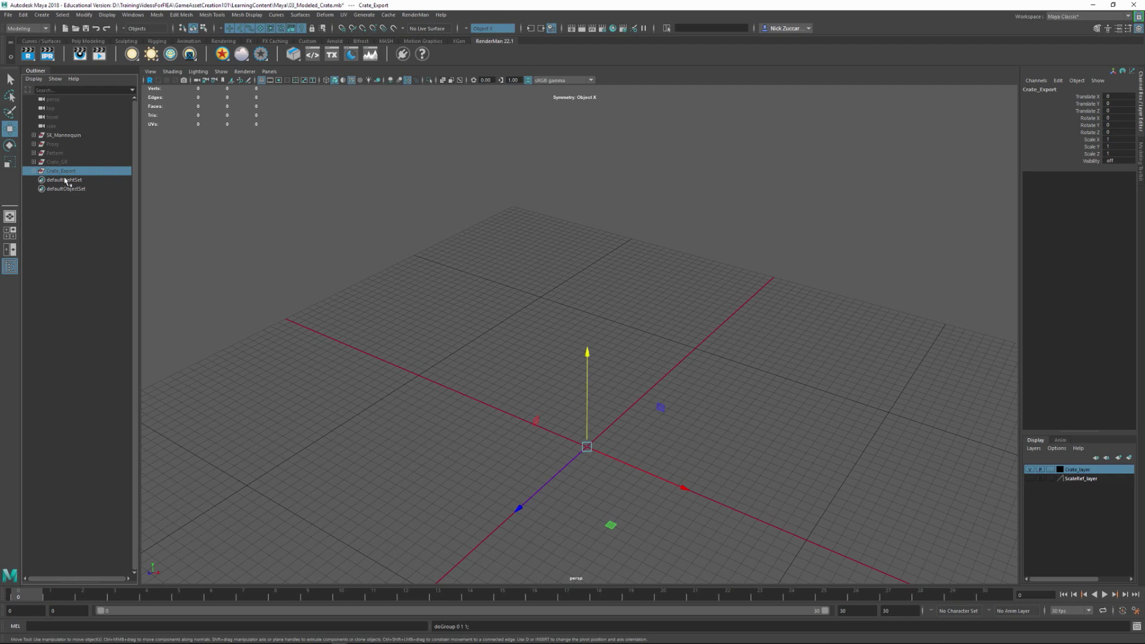
{"action": "key", "text": "shift+h"}
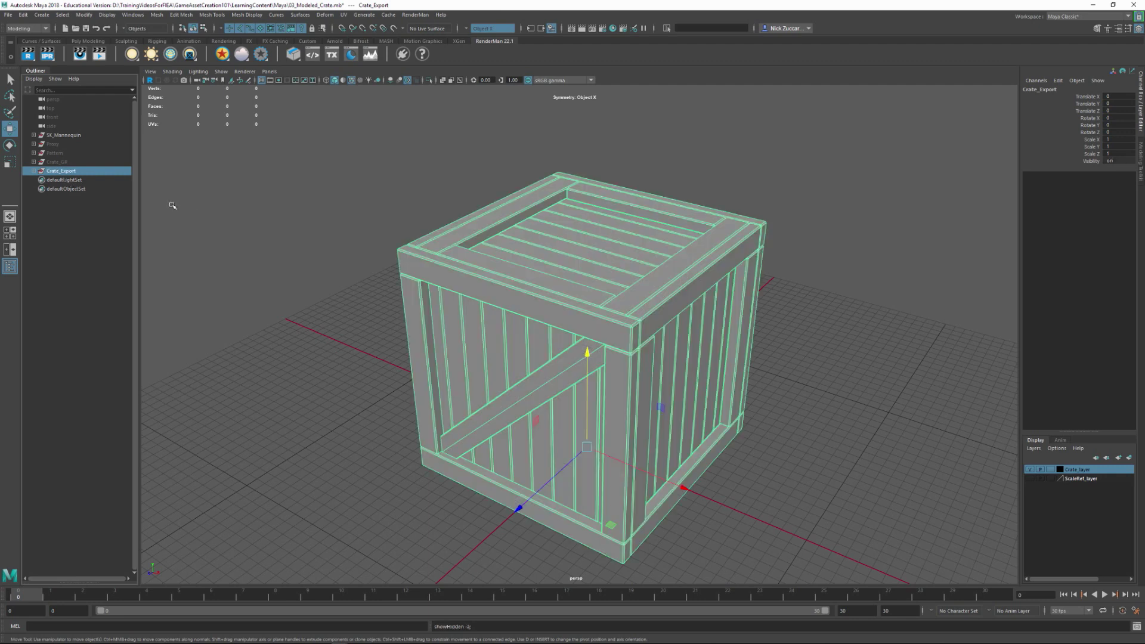
{"action": "left_click", "coordinate": [34, 172]}
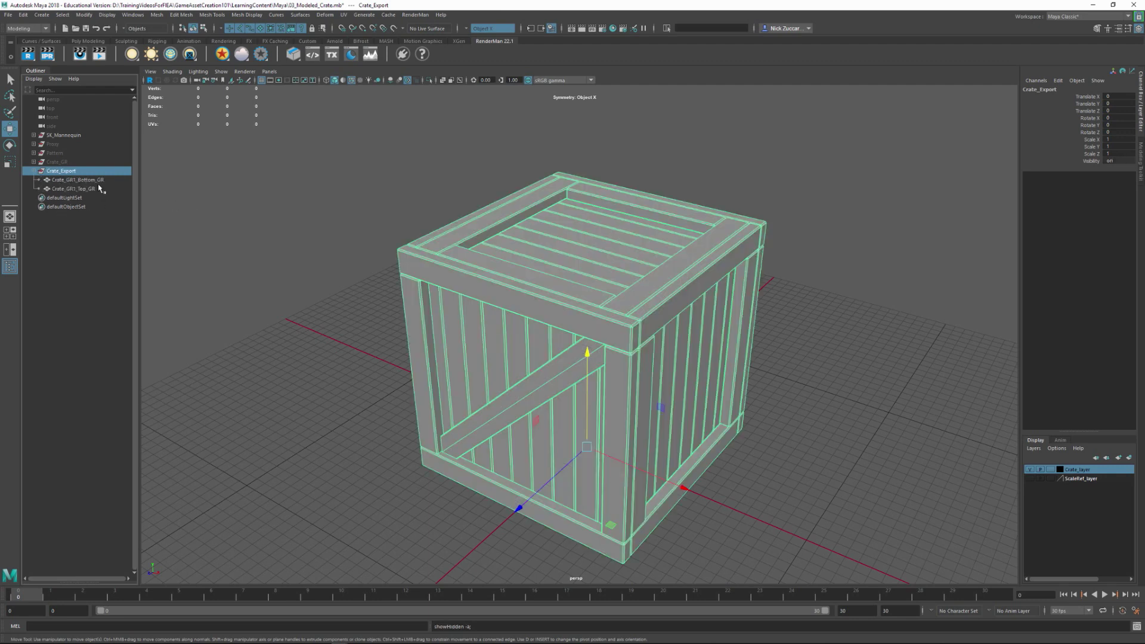
{"action": "left_click", "coordinate": [77, 180]}
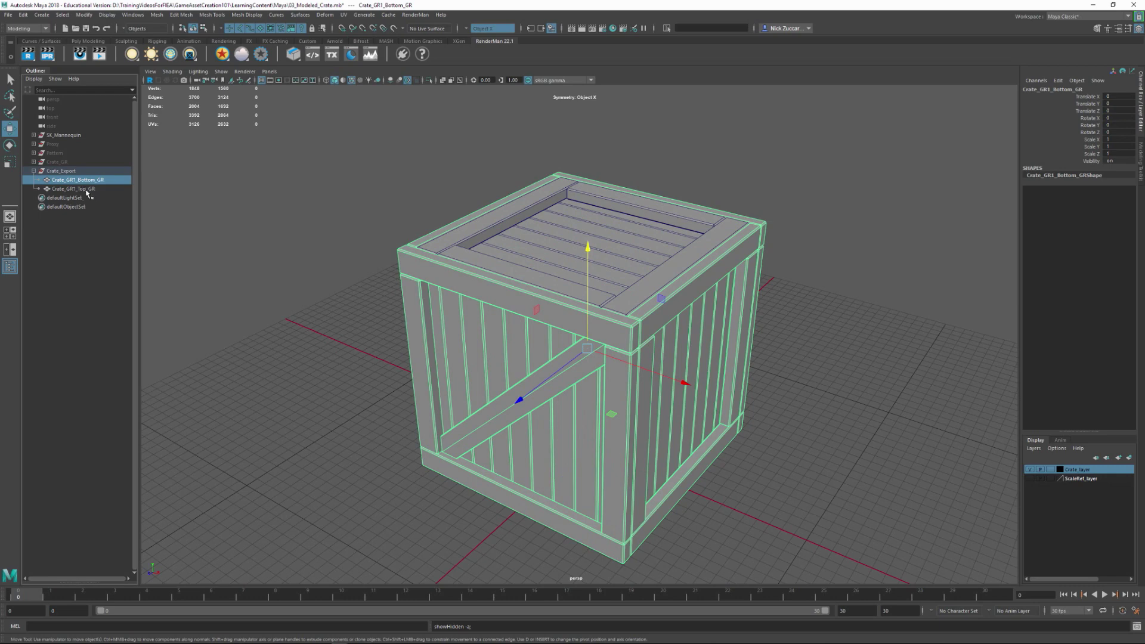
Rename the lid mesh Crate_GR1_Top_GR to Crate_Top
{"action": "left_click", "coordinate": [87, 188]}
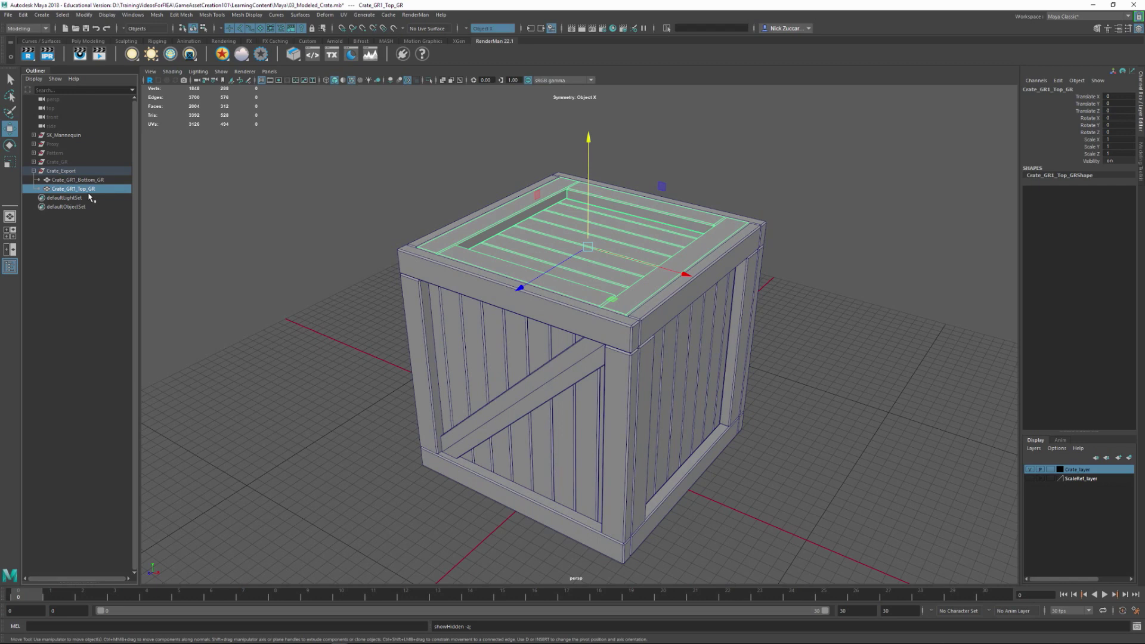
{"action": "double_click", "coordinate": [84, 189]}
{"action": "left_click", "coordinate": [78, 189]}
{"action": "key", "text": "BackSpace"}
{"action": "key", "text": "BackSpace"}
{"action": "key", "text": "BackSpace"}
{"action": "key", "text": "BackSpace"}
{"action": "key", "text": "Return"}
Rename the body mesh Crate_GR1_Bottom_GR to Crate_Bottom
{"action": "double_click", "coordinate": [78, 180]}
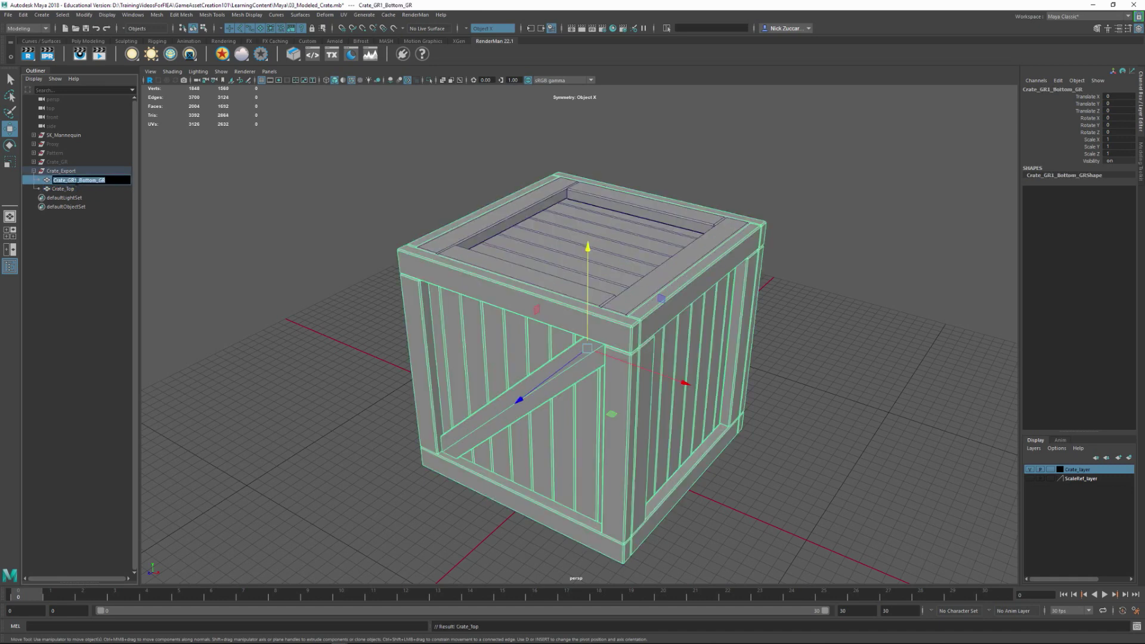
{"action": "left_click", "coordinate": [78, 180]}
{"action": "key", "text": "BackSpace"}
{"action": "key", "text": "BackSpace"}
{"action": "key", "text": "BackSpace"}
{"action": "key", "text": "BackSpace"}
{"action": "key", "text": "Return"}
{"action": "left_click", "coordinate": [144, 219]}
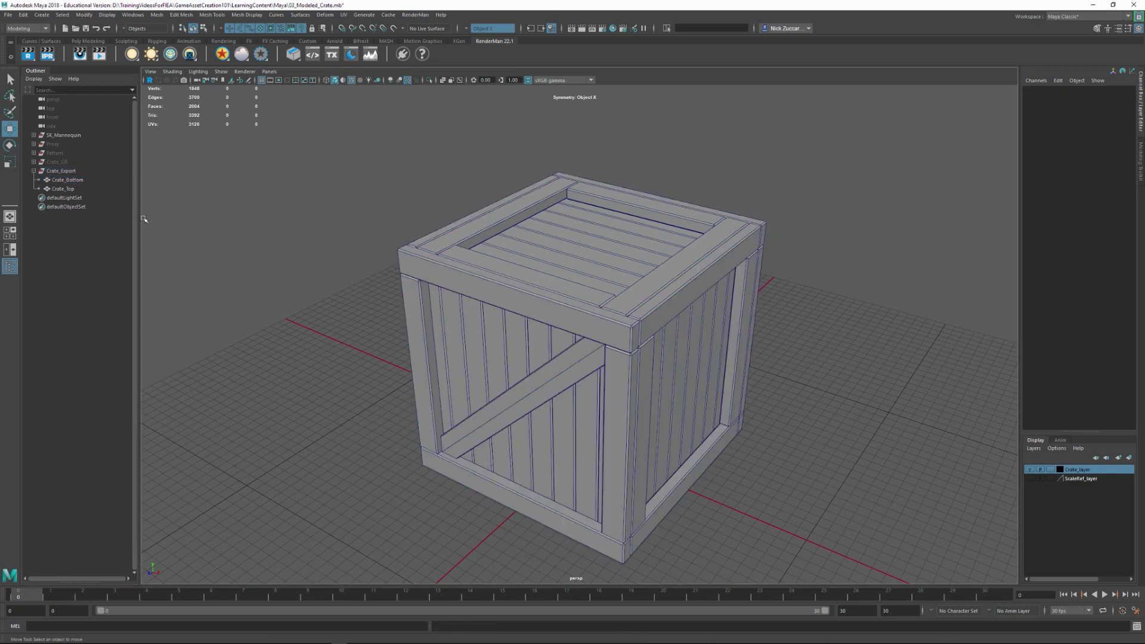
{"action": "left_click", "coordinate": [33, 171]}
{"action": "left_click", "coordinate": [33, 171]}
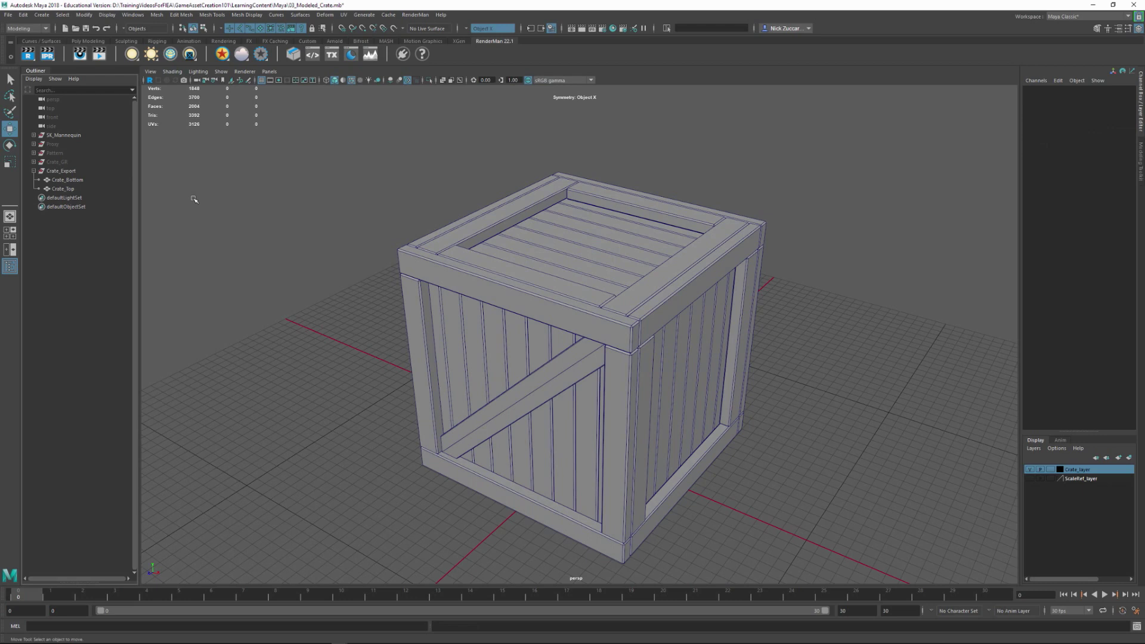
{"action": "mouse_move", "coordinate": [268, 252]}
{"action": "left_mouse_down", "text": "alt"}
{"action": "mouse_move", "coordinate": [247, 245]}
{"action": "mouse_move", "coordinate": [296, 235]}
{"action": "mouse_move", "coordinate": [284, 240]}
{"action": "left_mouse_up", "text": "alt"}
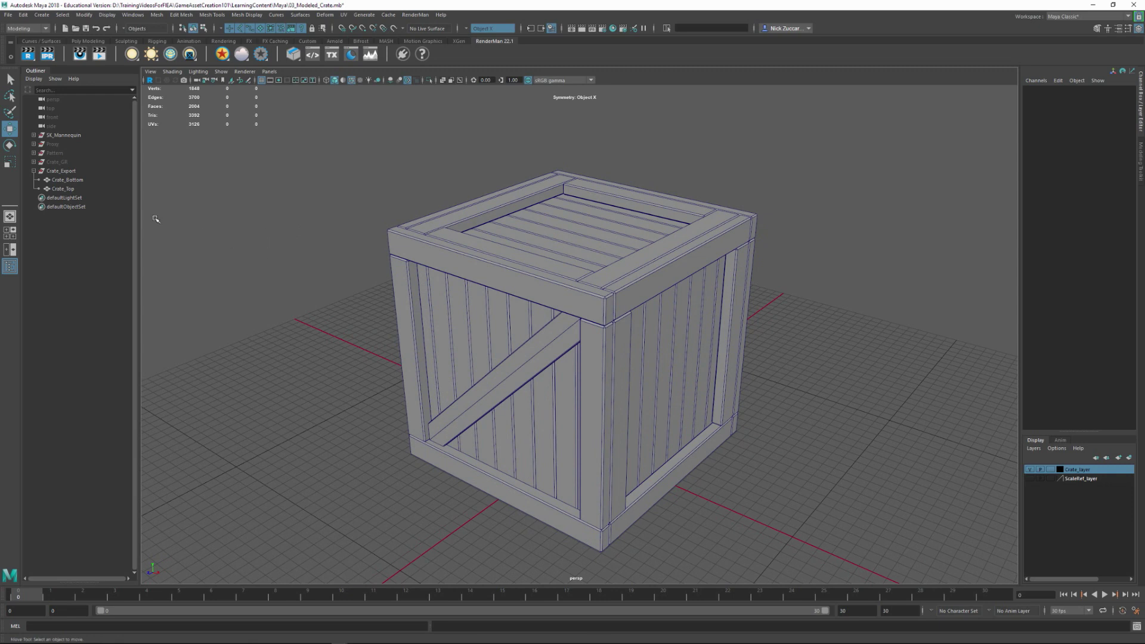
For Crate_Export, set Export Selection to OBJexport and toggle Groups, Materials, Smoothing and Normals options
{"action": "left_click", "coordinate": [70, 172]}
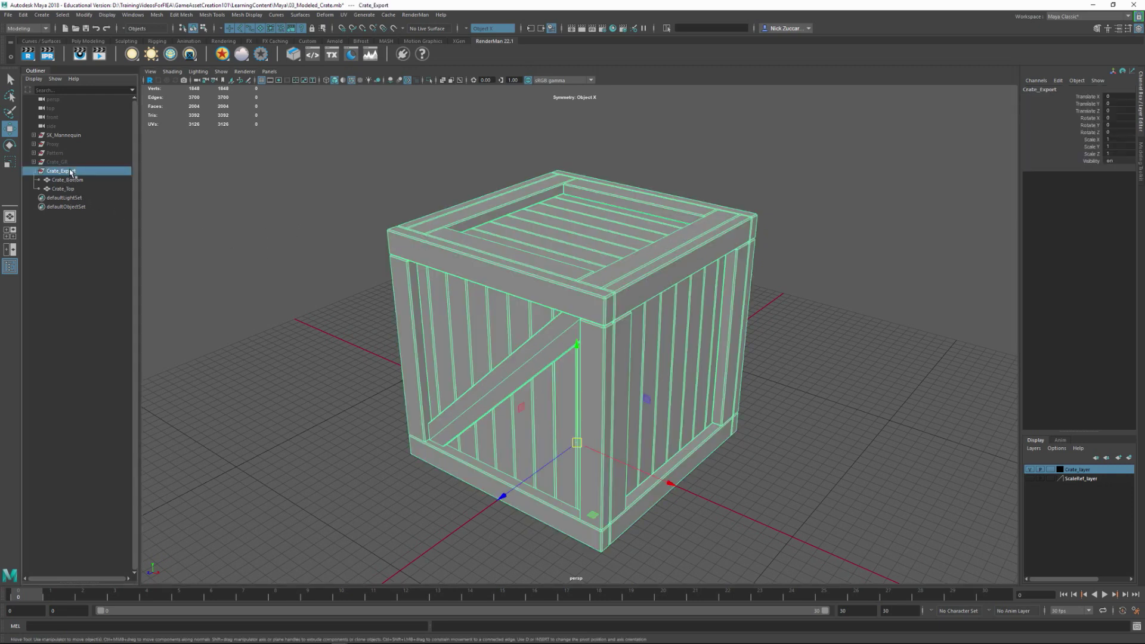
{"action": "left_click", "coordinate": [9, 14]}
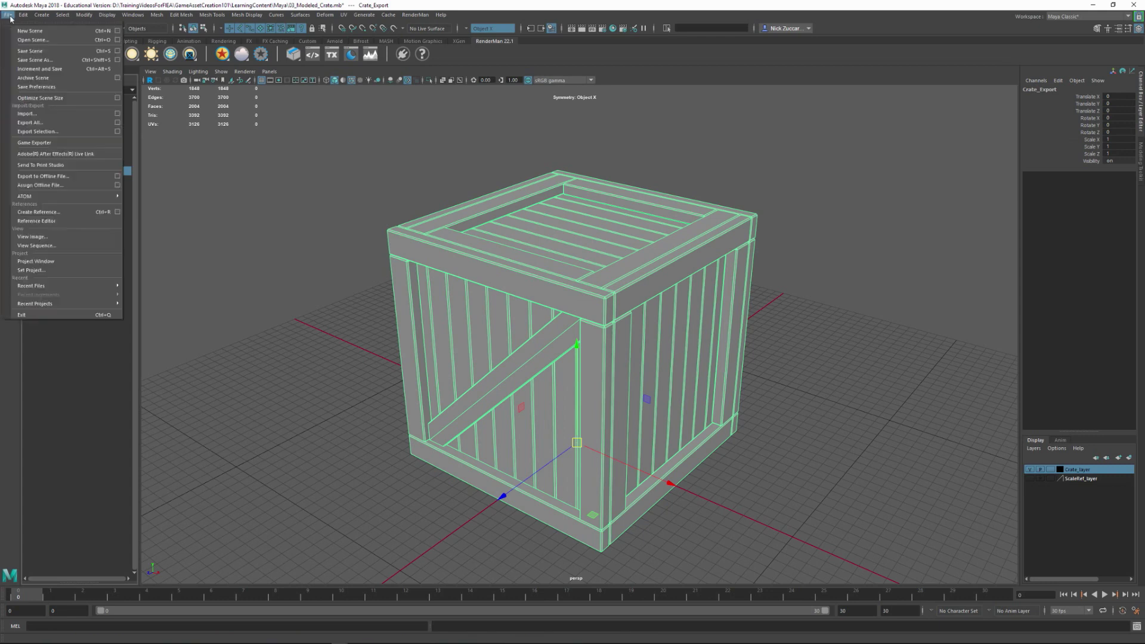
{"action": "left_click", "coordinate": [118, 136]}
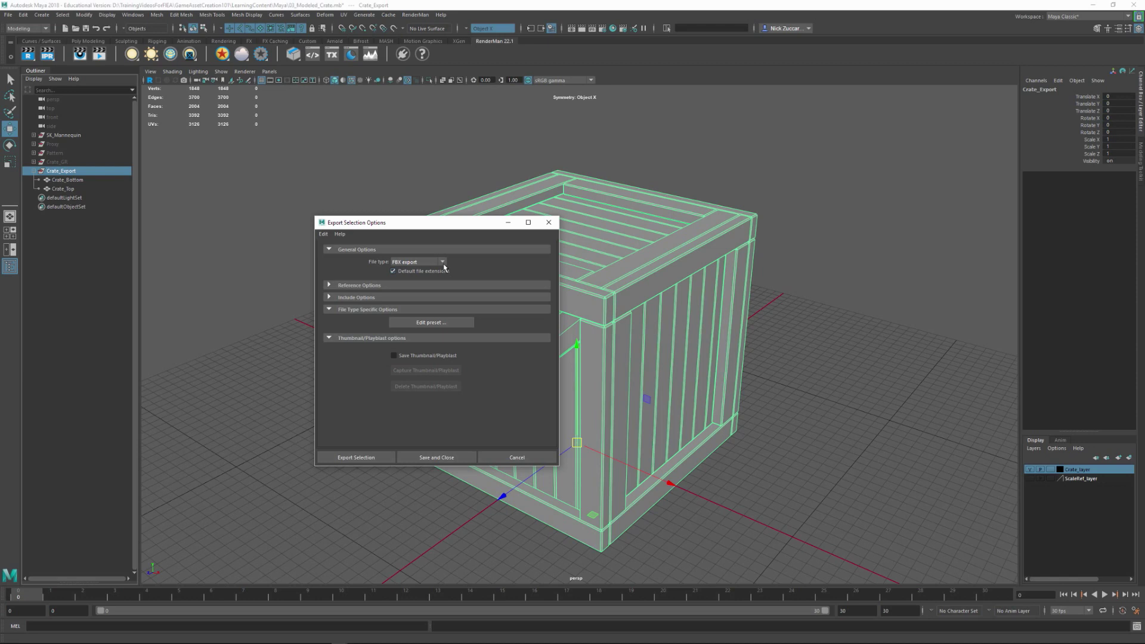
{"action": "left_click", "coordinate": [418, 261]}
{"action": "left_click", "coordinate": [411, 325]}
{"action": "left_click", "coordinate": [409, 322]}
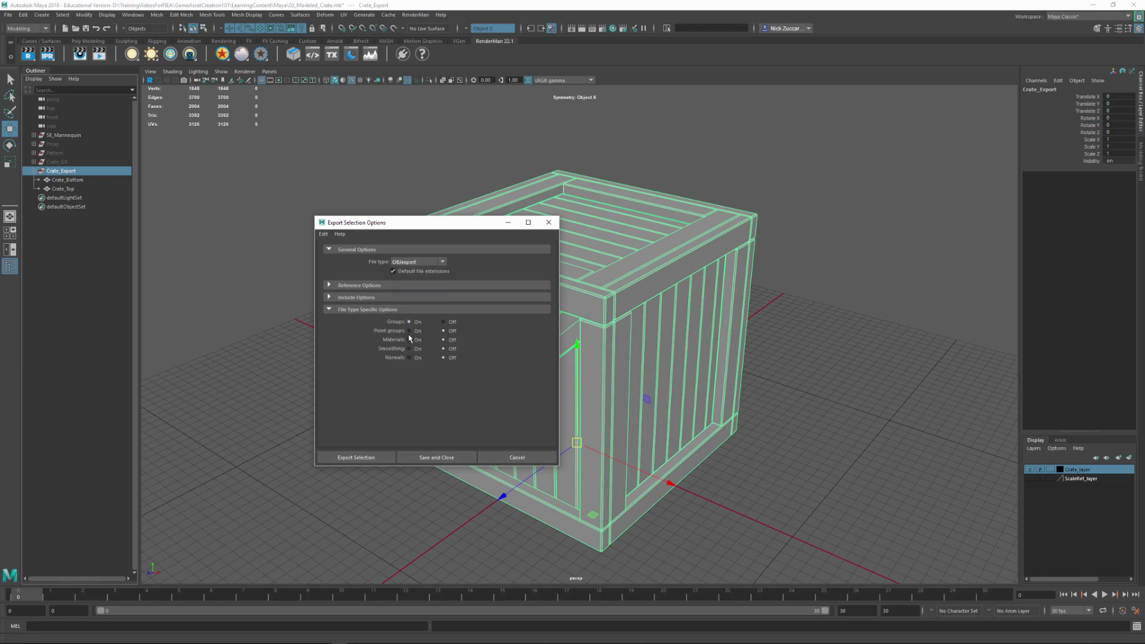
{"action": "left_click", "coordinate": [409, 340]}
{"action": "left_click", "coordinate": [409, 349]}
{"action": "left_click", "coordinate": [409, 358]}
{"action": "left_click_drag", "start_coordinate": [456, 225], "coordinate": [325, 243]}
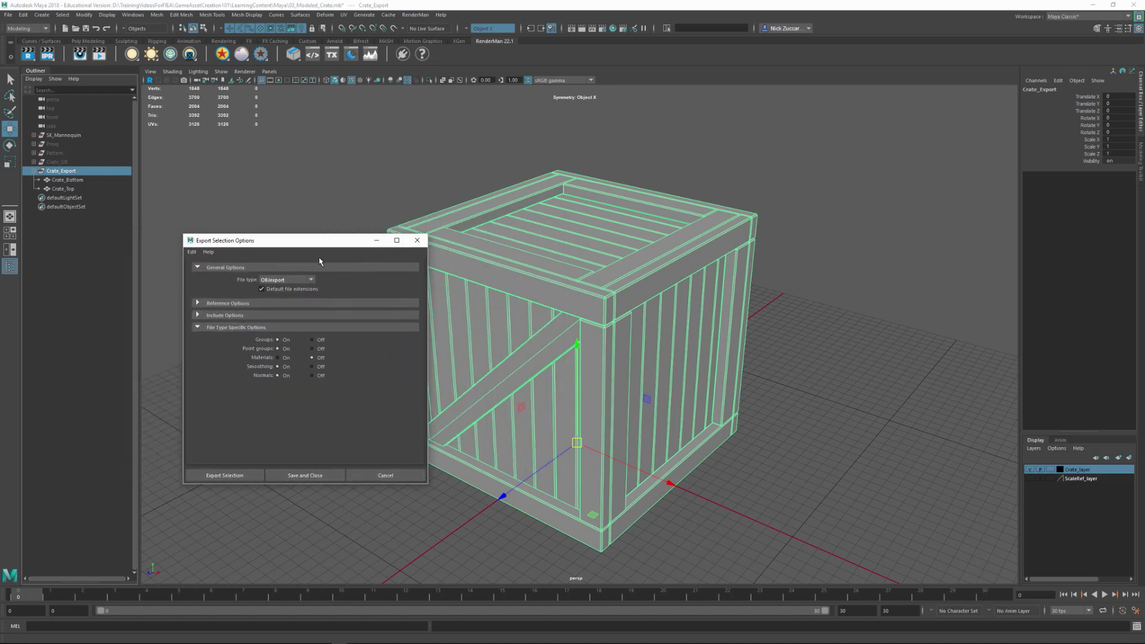
{"action": "left_click", "coordinate": [358, 474]}
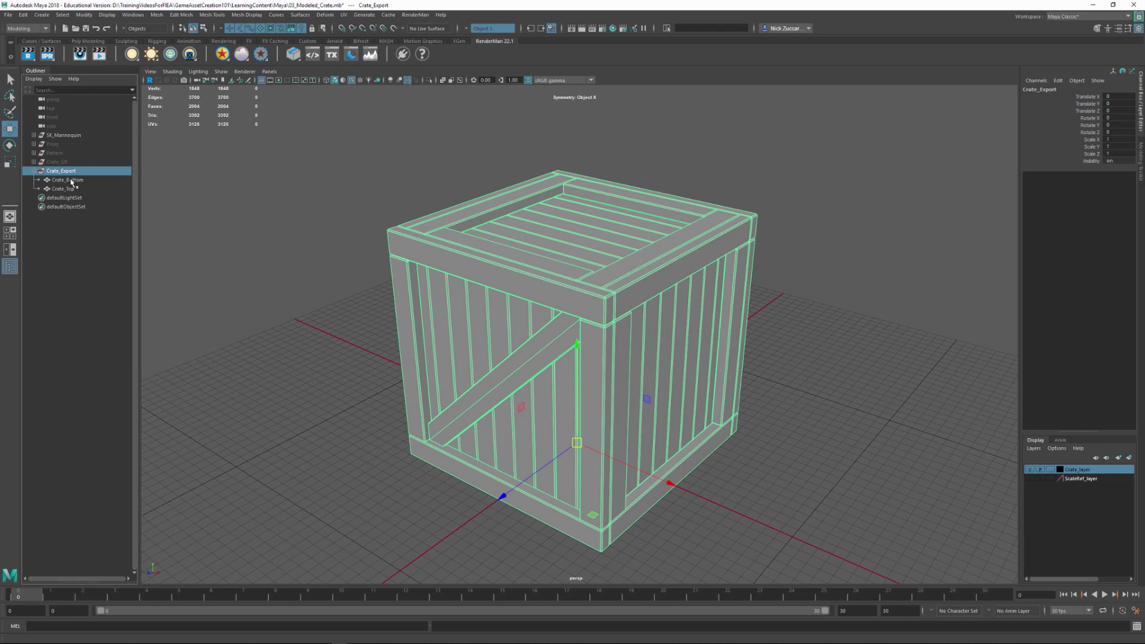
{"action": "left_click", "coordinate": [70, 180]}
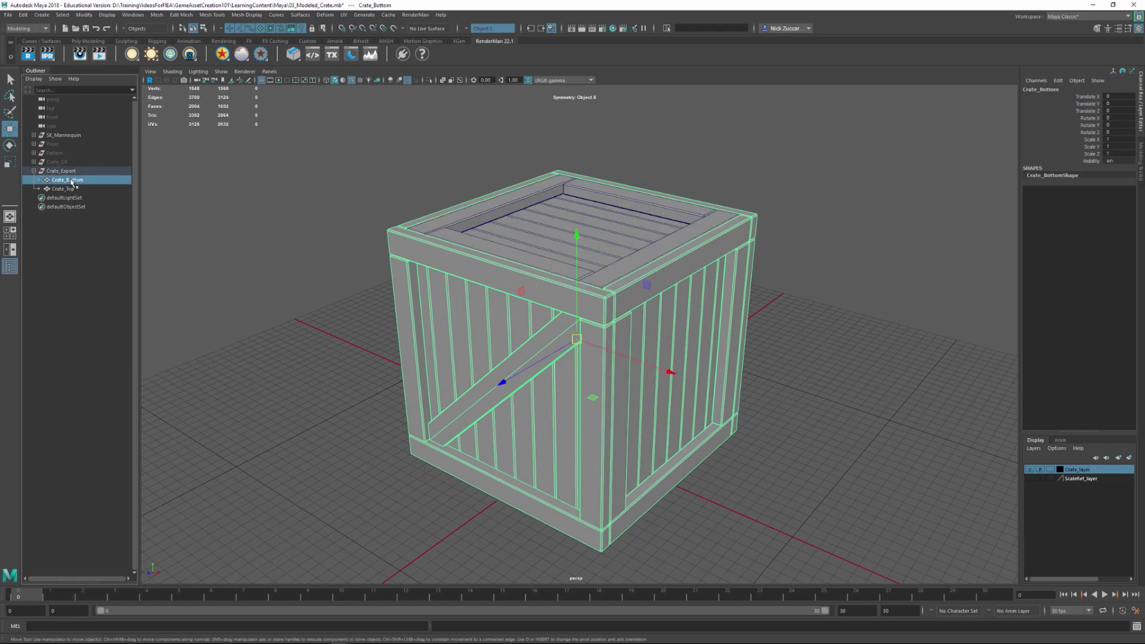
{"action": "left_click", "coordinate": [8, 15]}
{"action": "left_click", "coordinate": [116, 130]}
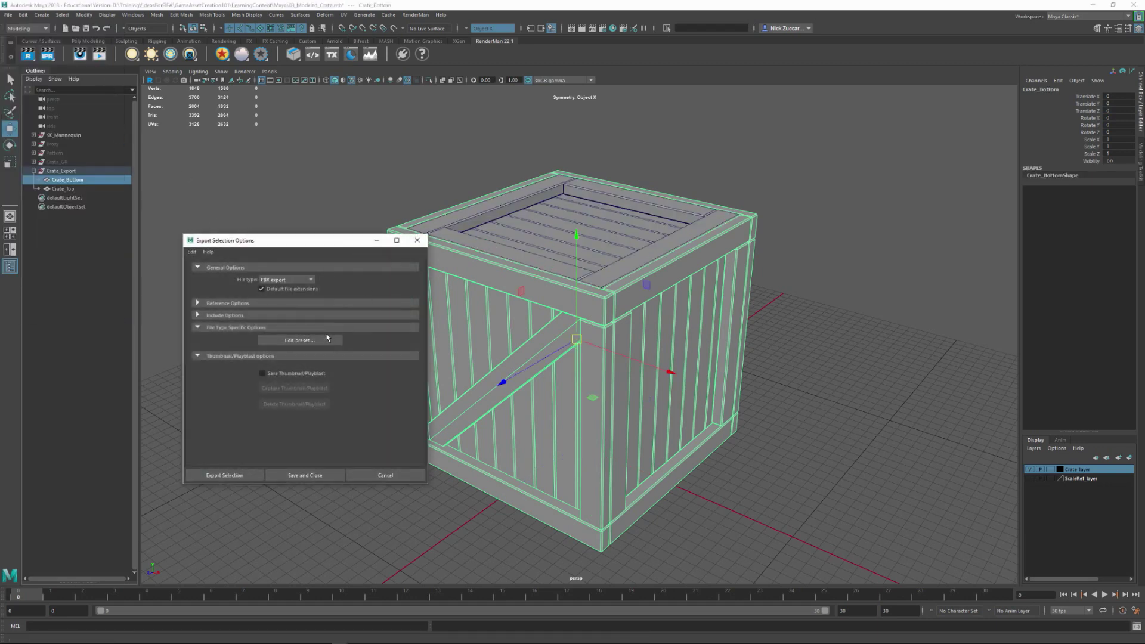
{"action": "left_click", "coordinate": [310, 282]}
{"action": "left_click", "coordinate": [288, 340]}
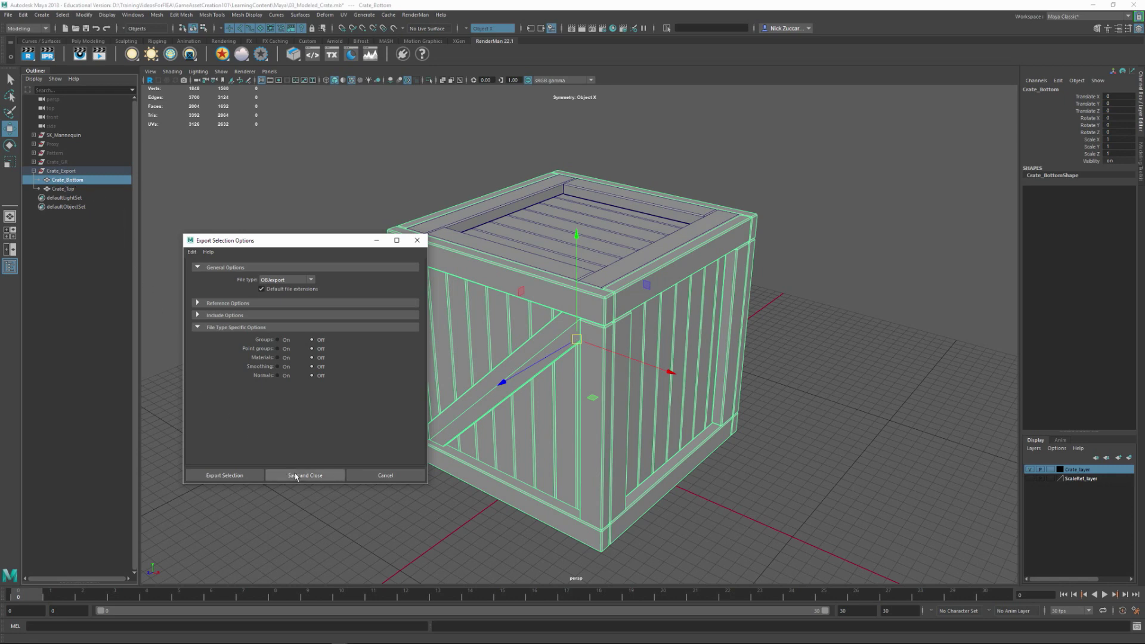
{"action": "left_click", "coordinate": [383, 475]}
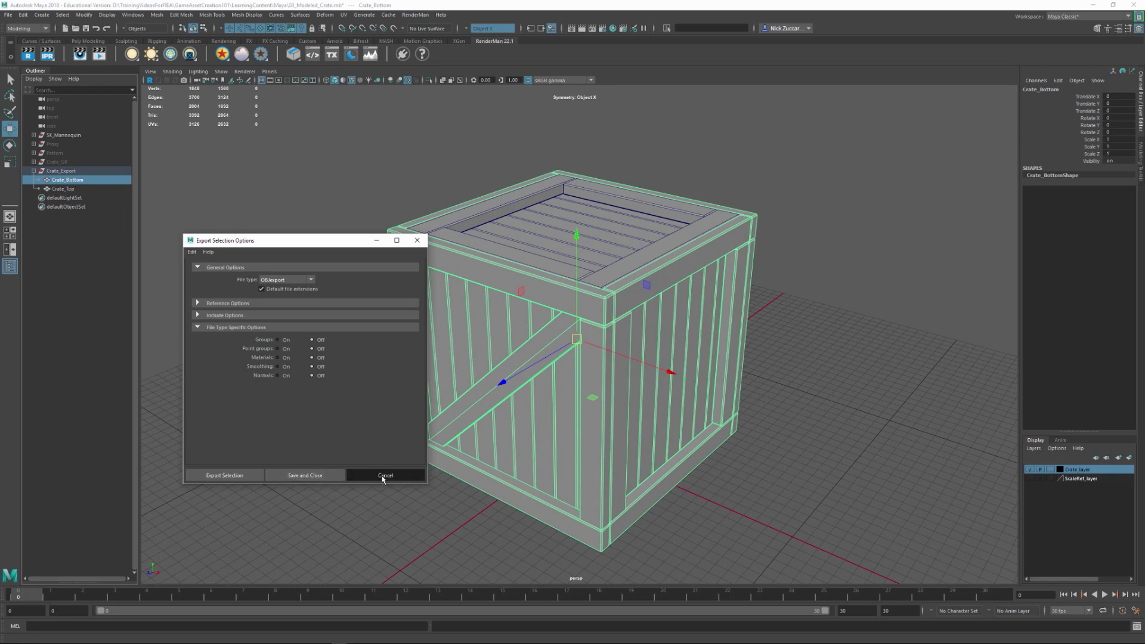
{"action": "left_click", "coordinate": [74, 189]}
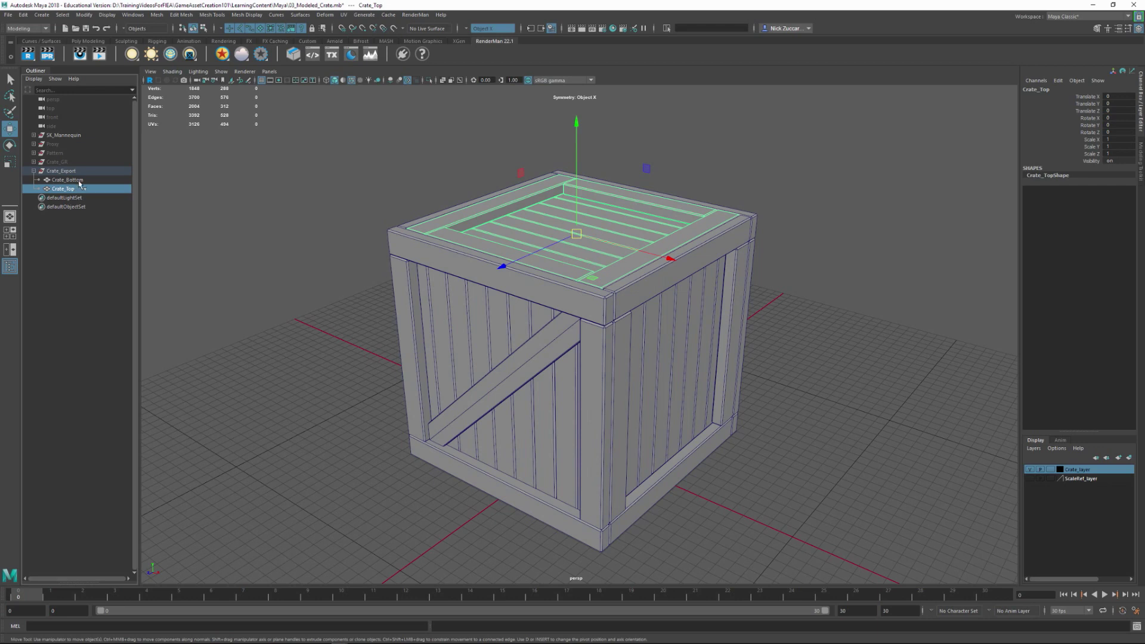
{"action": "left_click", "coordinate": [77, 181]}
{"action": "left_click", "coordinate": [73, 188]}
{"action": "left_click", "coordinate": [74, 180]}
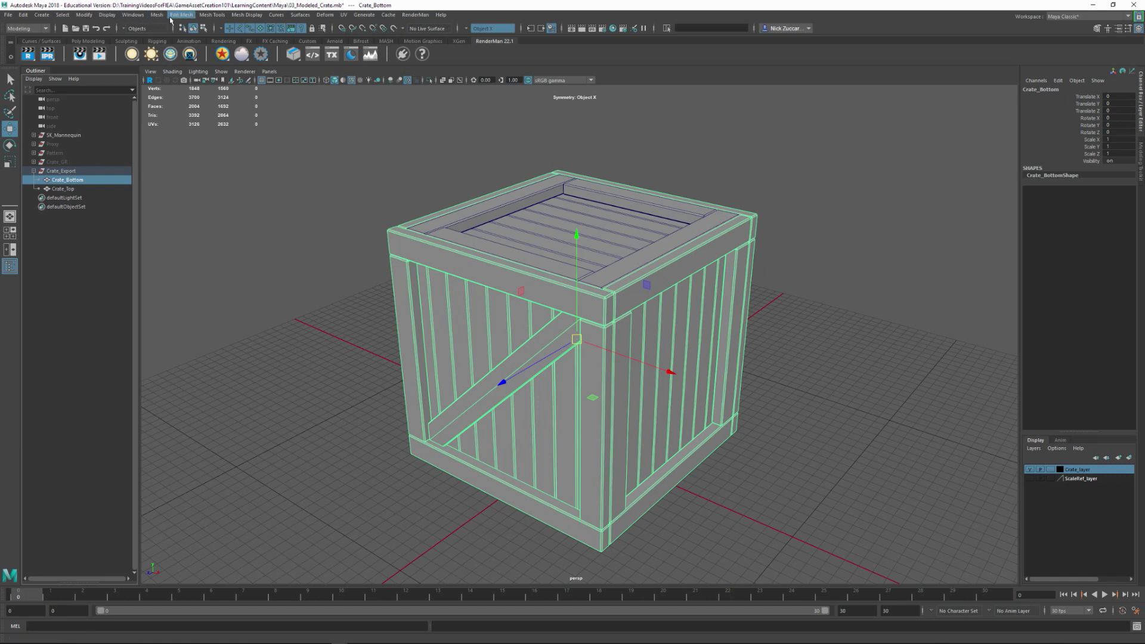
{"action": "left_click", "coordinate": [134, 15]}
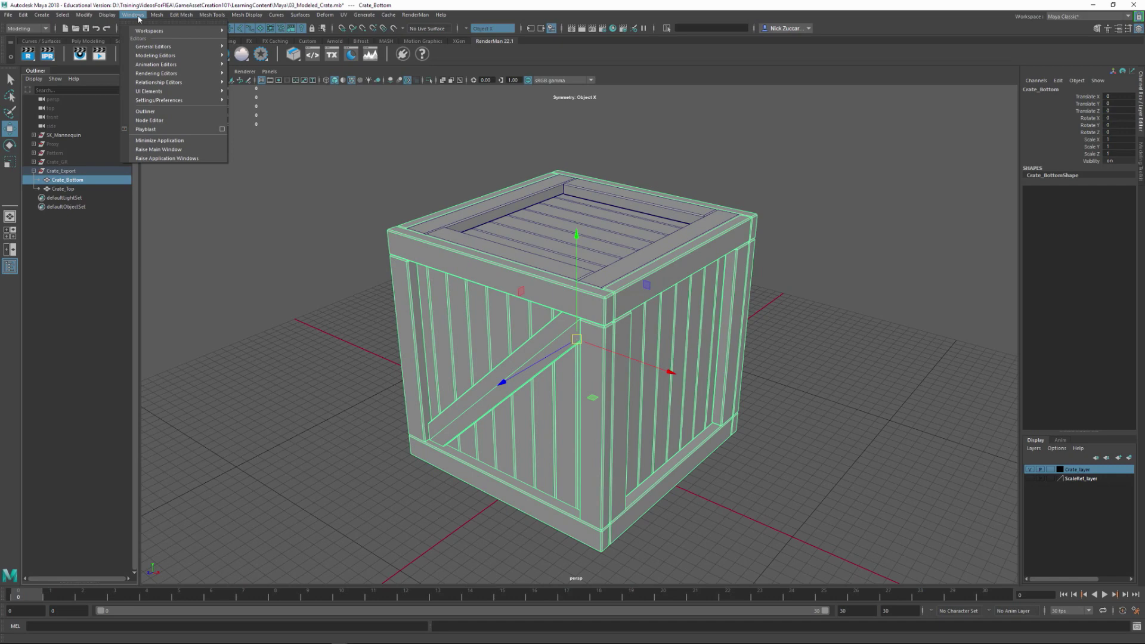
{"action": "mouse_move", "coordinate": [178, 100]}
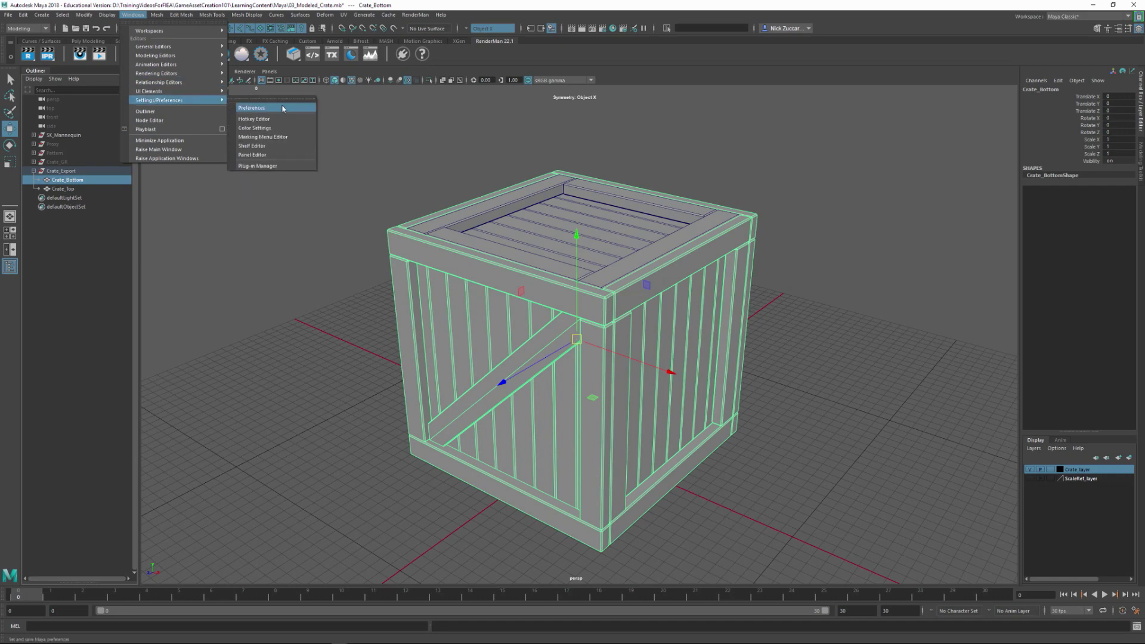
{"action": "left_click", "coordinate": [280, 166]}
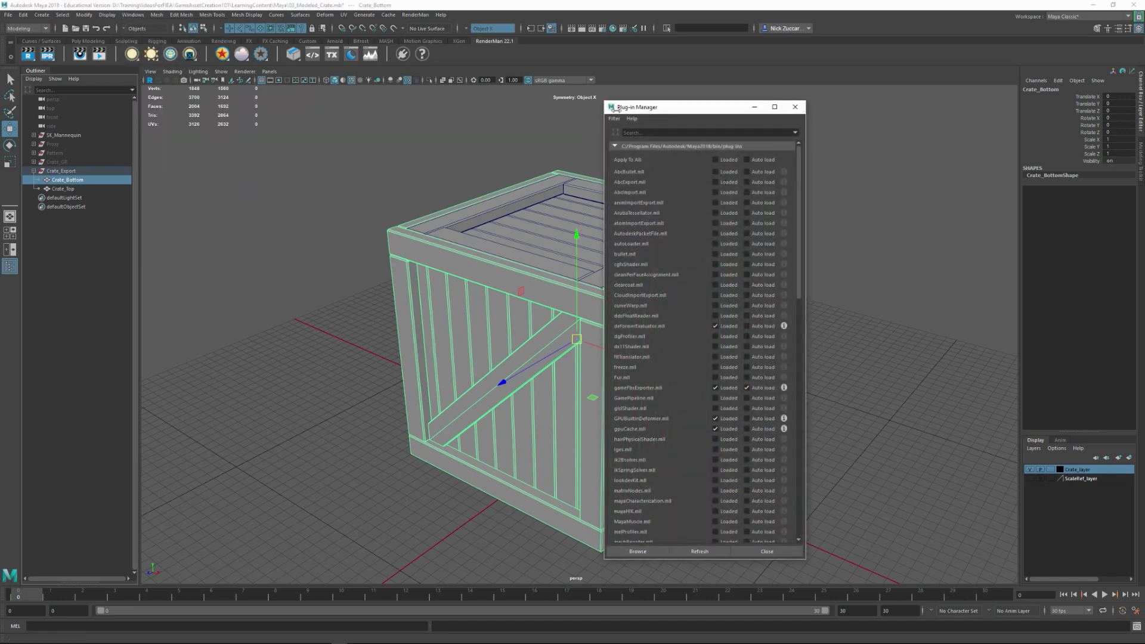
{"action": "left_click_drag", "start_coordinate": [650, 106], "coordinate": [261, 115]}
{"action": "left_click", "coordinate": [291, 141]}
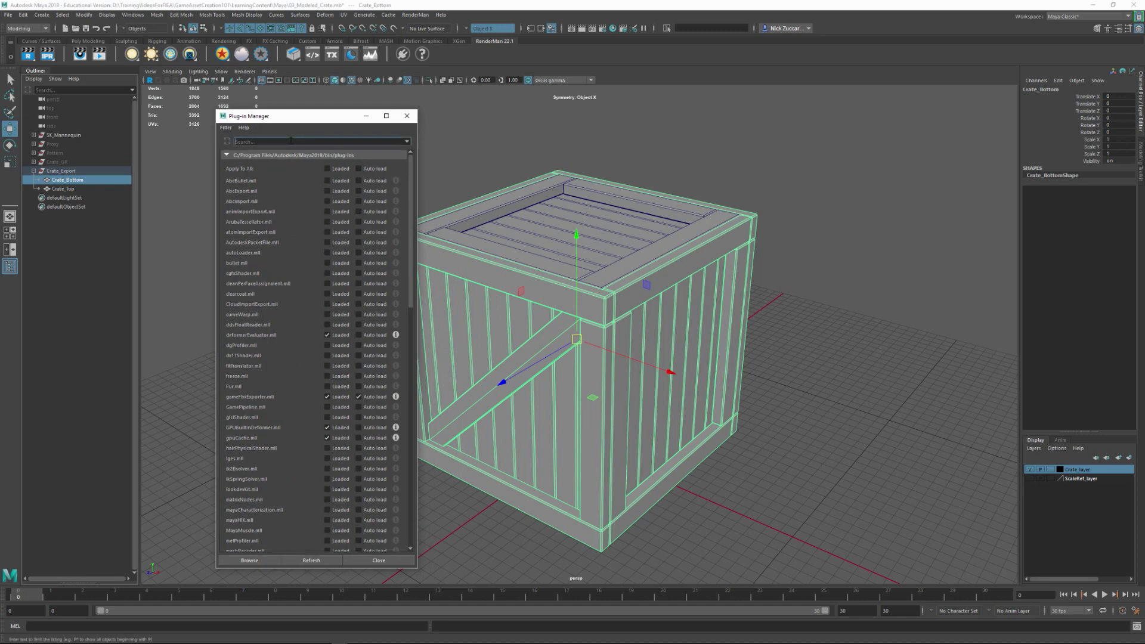
{"action": "type", "text": "b"}
{"action": "type", "text": "bj"}
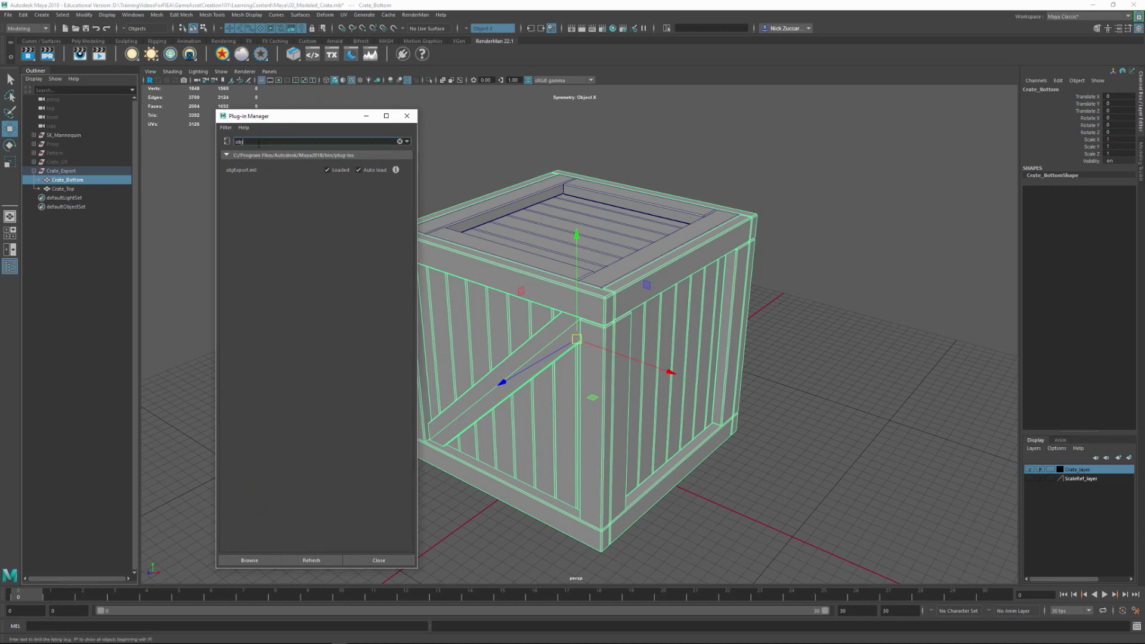
{"action": "double_click", "coordinate": [225, 142]}
{"action": "type", "text": "fbx"}
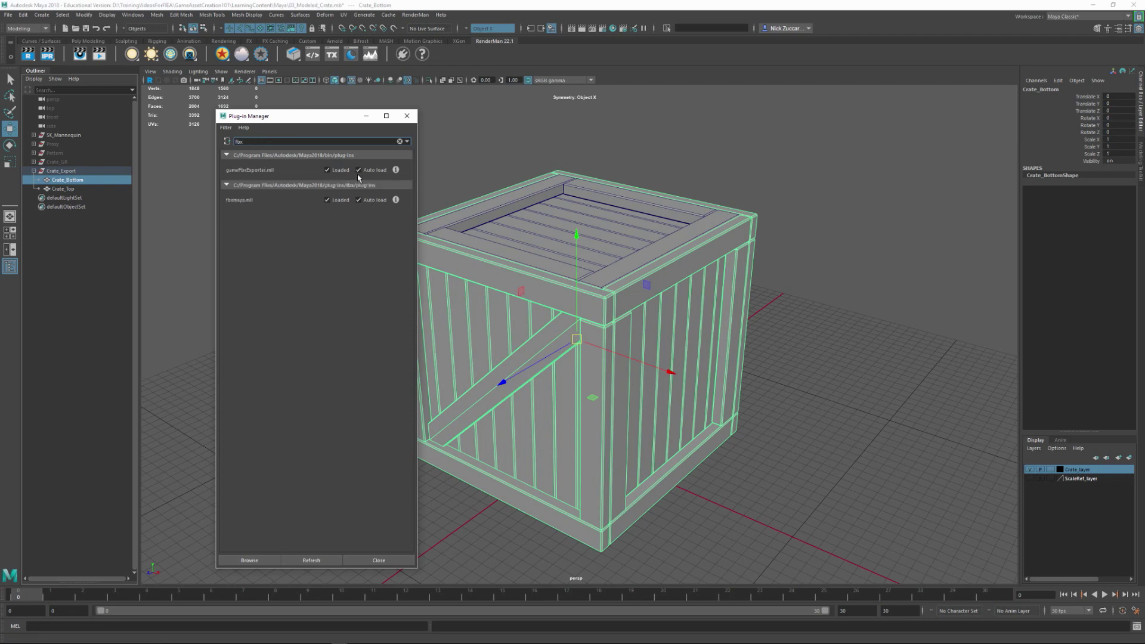
{"action": "left_click", "coordinate": [407, 117]}
Select the whole Crate_Export group and open the Export Selection options
{"action": "left_click", "coordinate": [240, 256]}
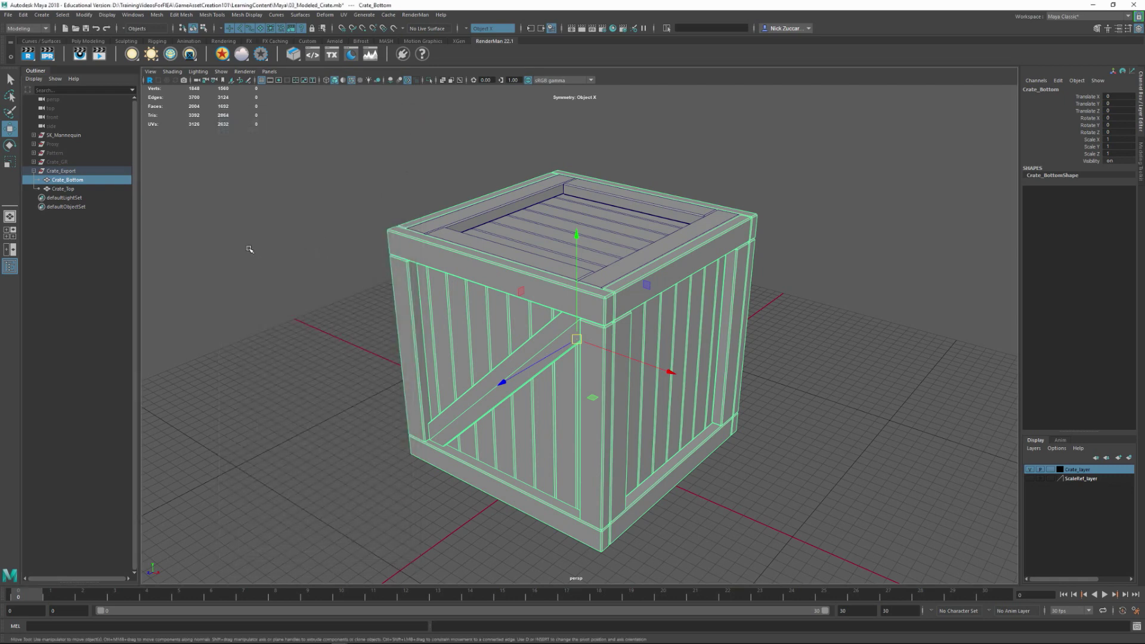
{"action": "left_click", "coordinate": [62, 172]}
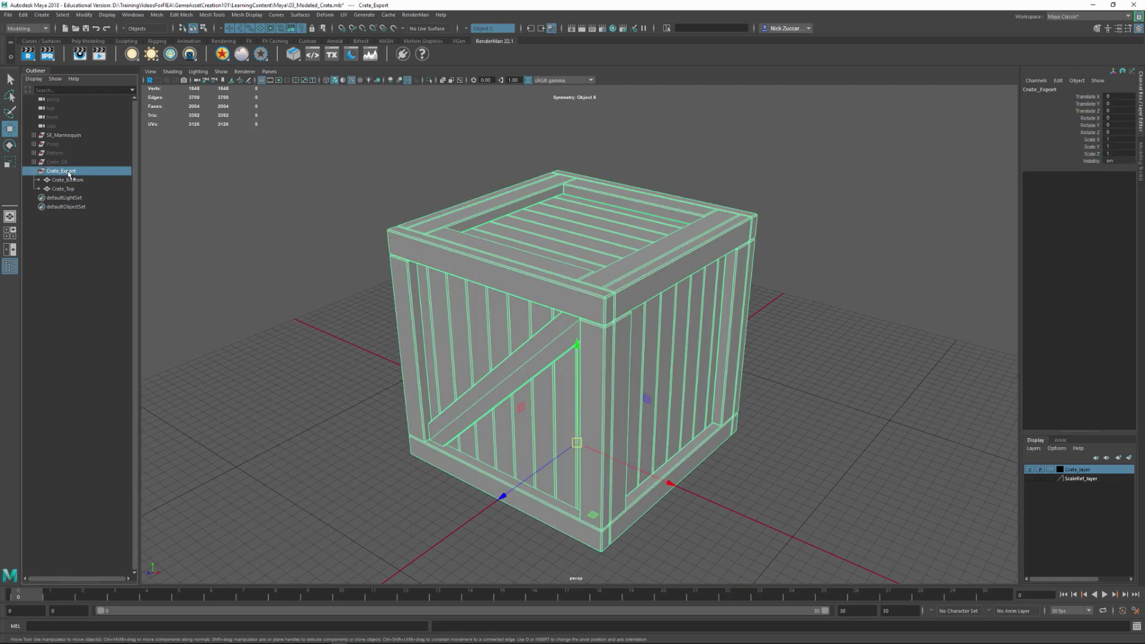
{"action": "left_click", "coordinate": [8, 14]}
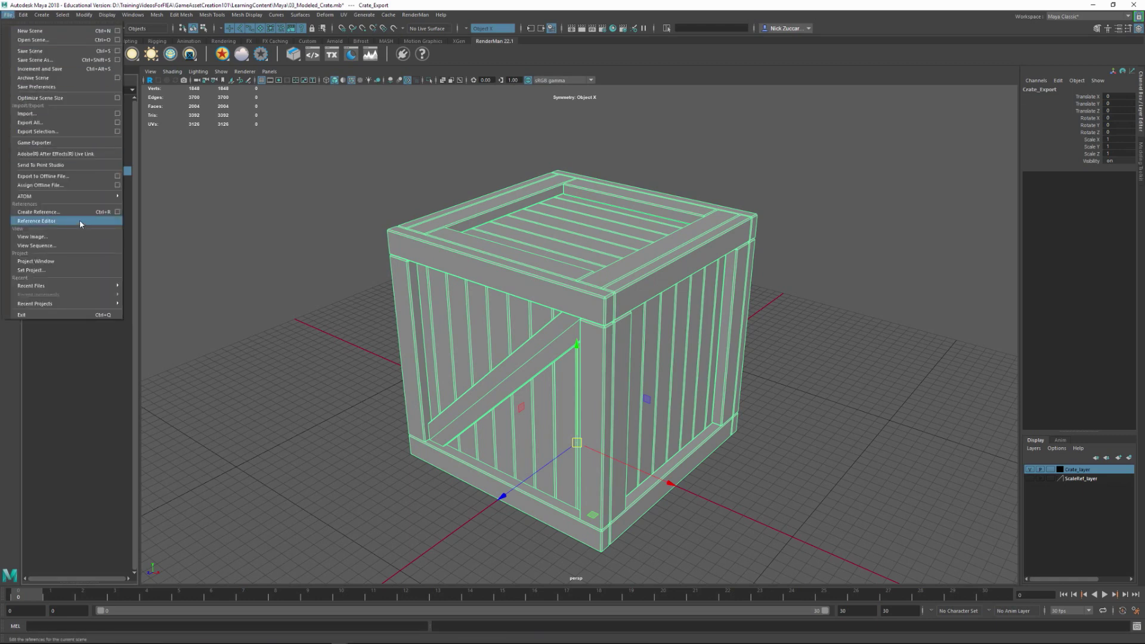
{"action": "left_click", "coordinate": [117, 131]}
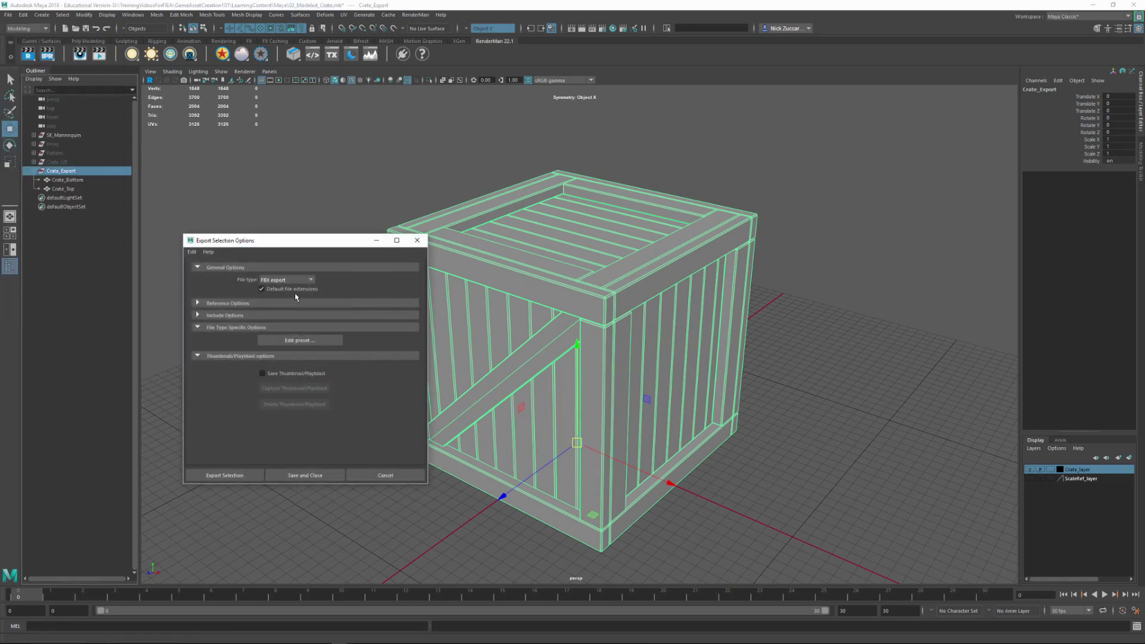
Review the FBX export preset's Geometry and Animation settings, then close both windows
{"action": "left_click", "coordinate": [292, 341]}
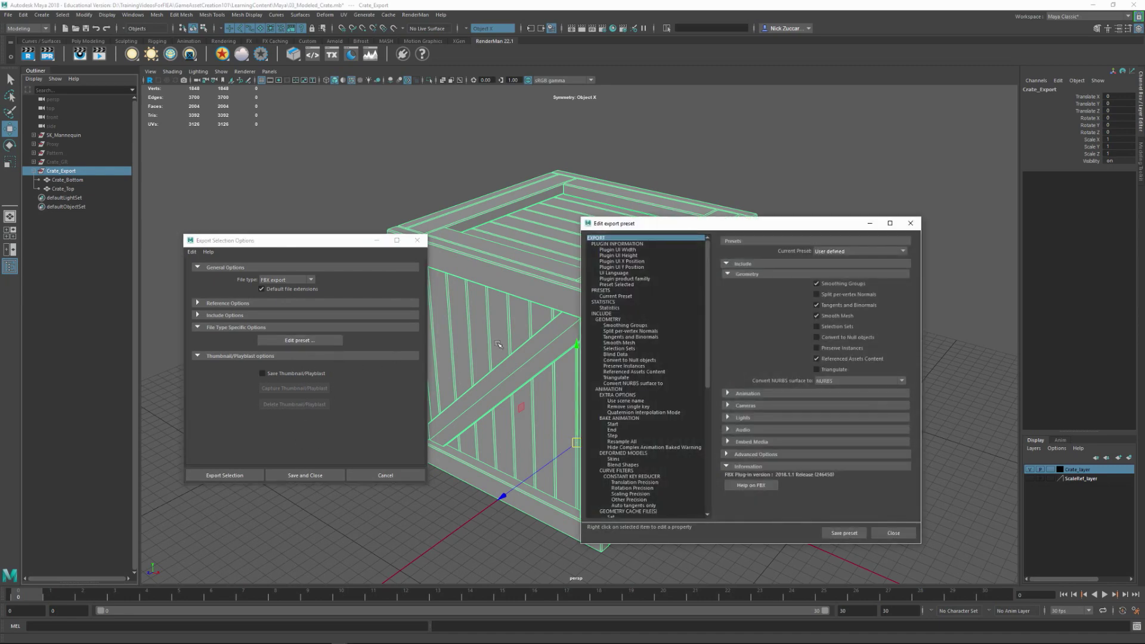
{"action": "left_click_drag", "start_coordinate": [734, 225], "coordinate": [638, 222]}
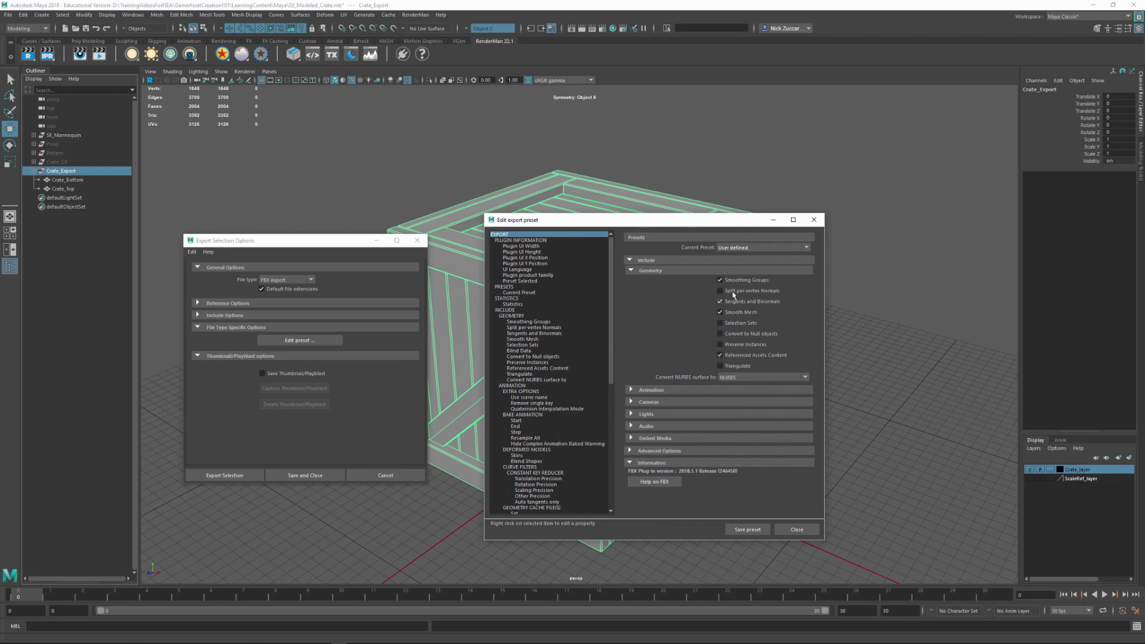
{"action": "left_click", "coordinate": [630, 389]}
{"action": "left_click", "coordinate": [630, 390]}
{"action": "left_click", "coordinate": [797, 530]}
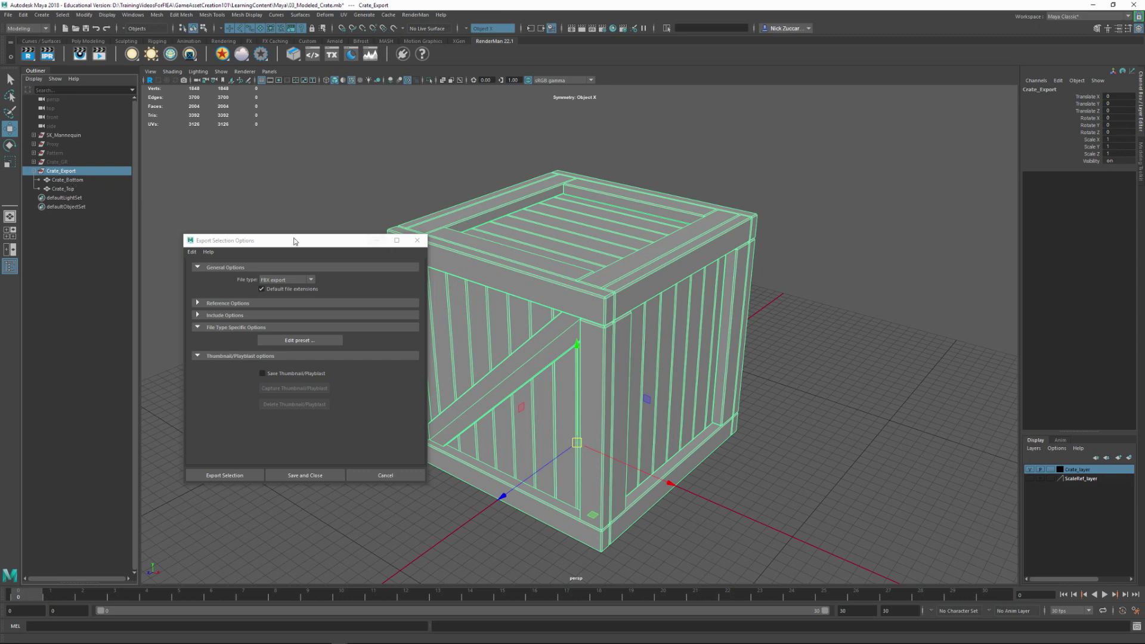
{"action": "left_click", "coordinate": [417, 243]}
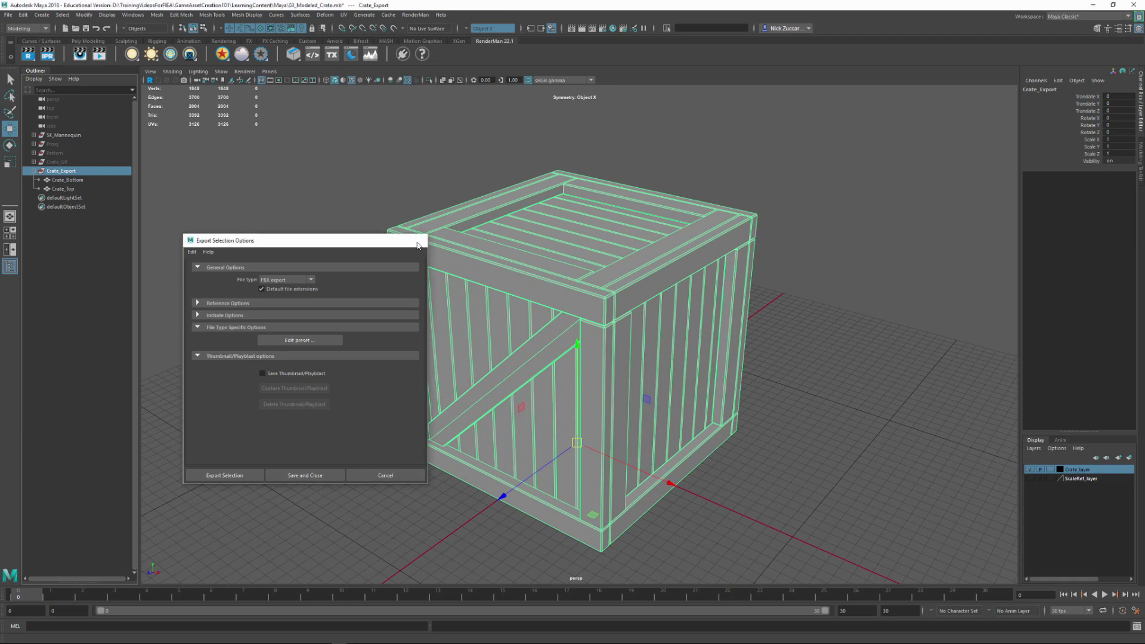
Start Export Selection and browse from LearningContent into its FBX folder
{"action": "left_click", "coordinate": [8, 15]}
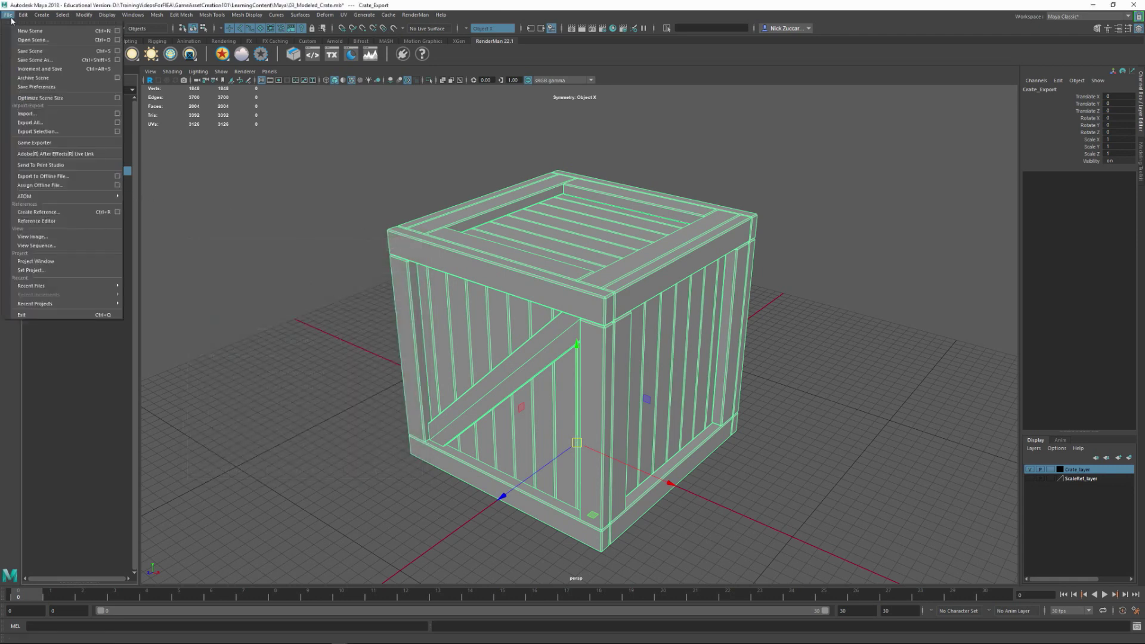
{"action": "left_click", "coordinate": [117, 131]}
{"action": "left_click", "coordinate": [225, 475]}
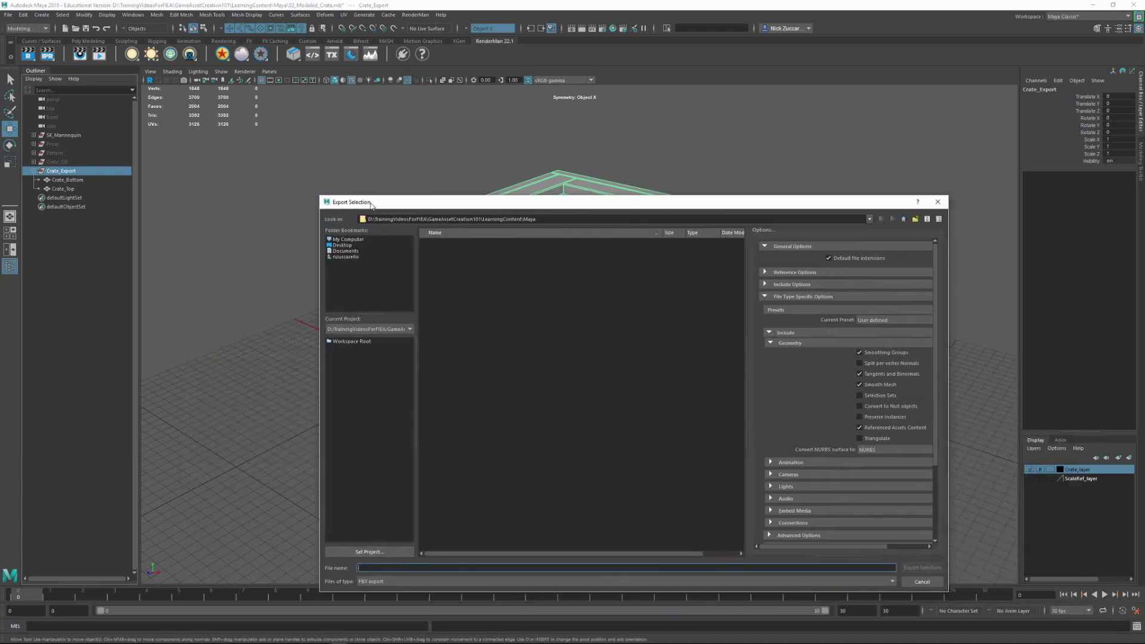
{"action": "left_click_drag", "start_coordinate": [393, 205], "coordinate": [309, 171]}
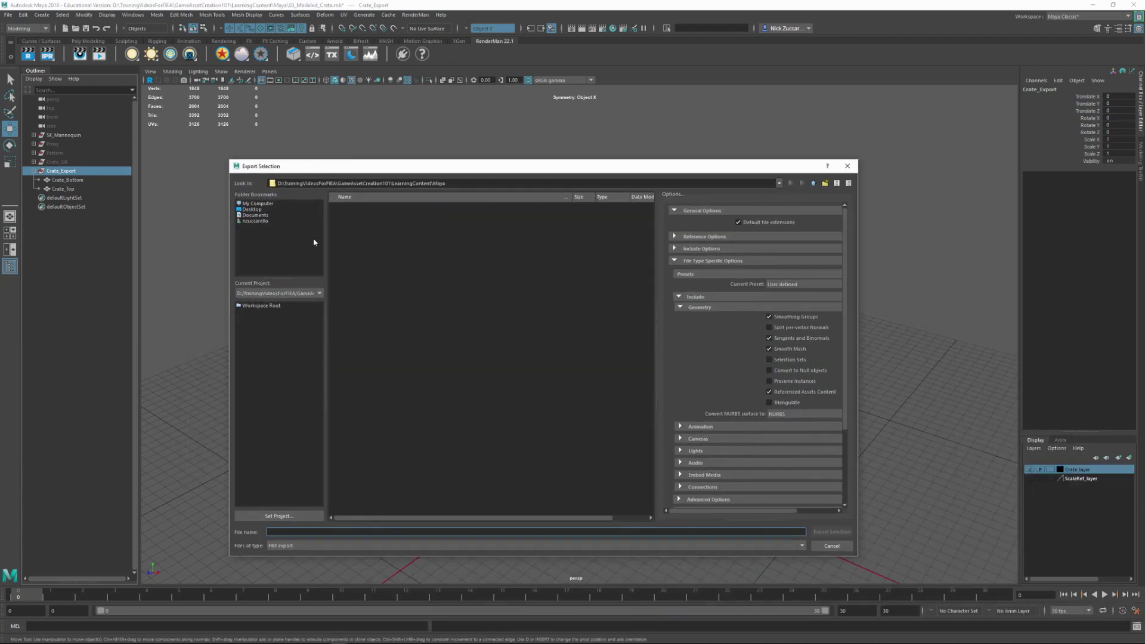
{"action": "left_click", "coordinate": [813, 183]}
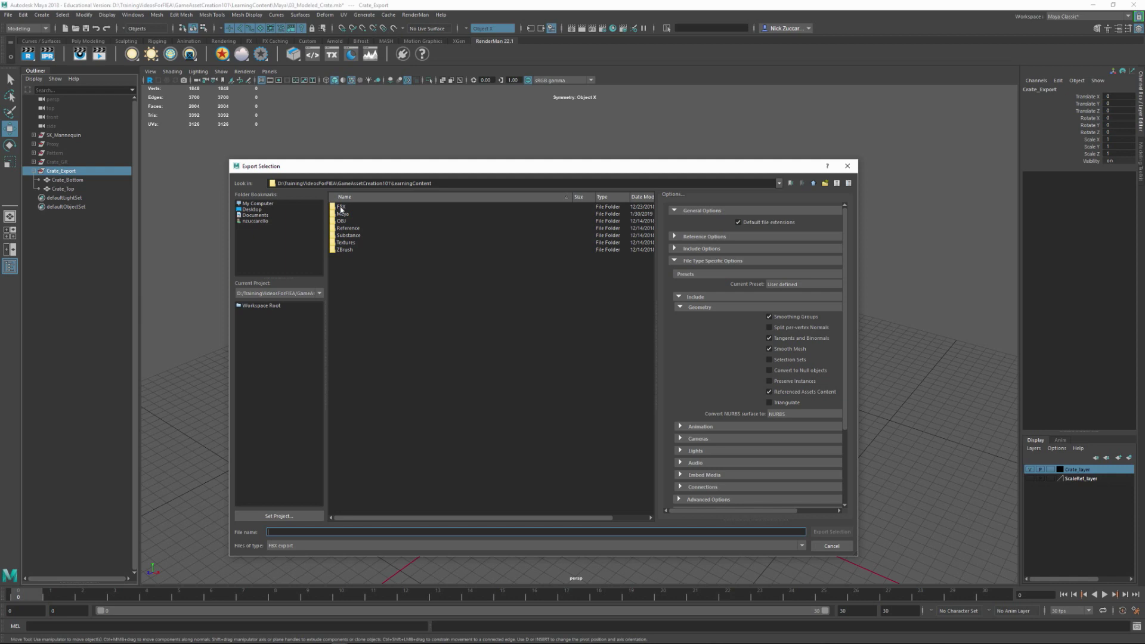
{"action": "double_click", "coordinate": [341, 208]}
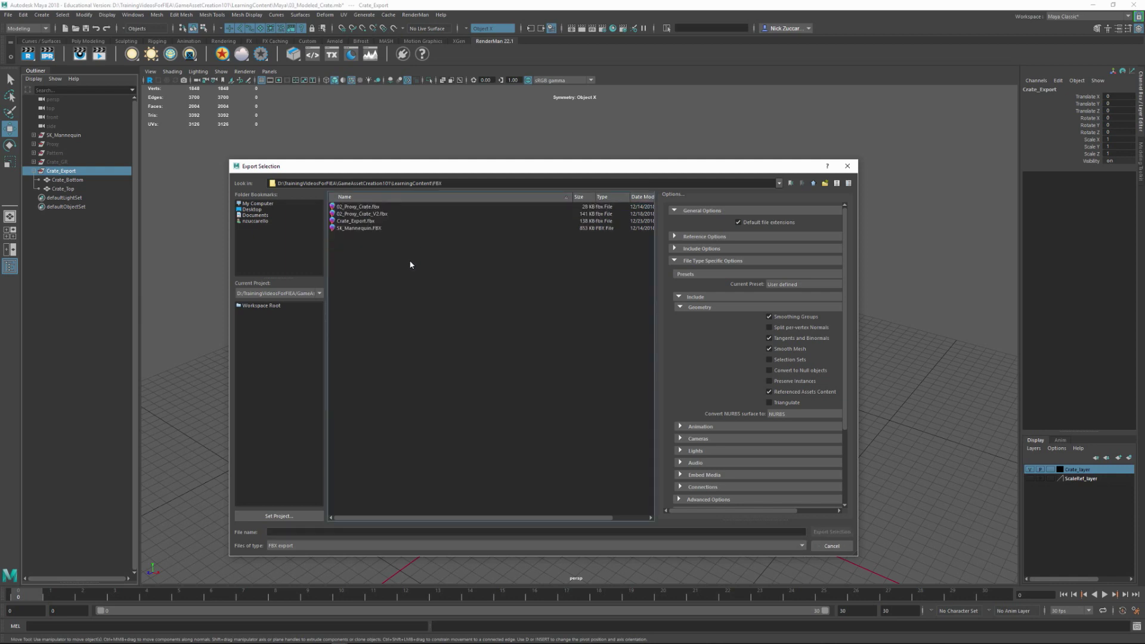